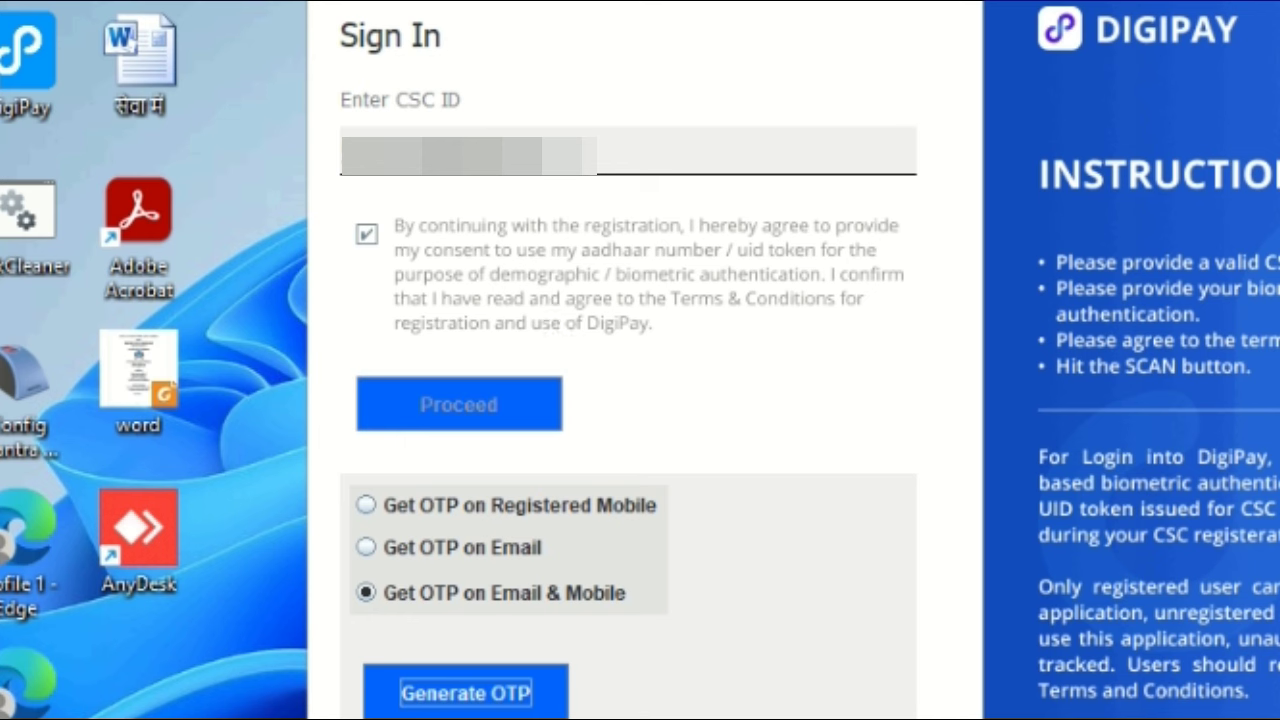
key(alt+Tab)
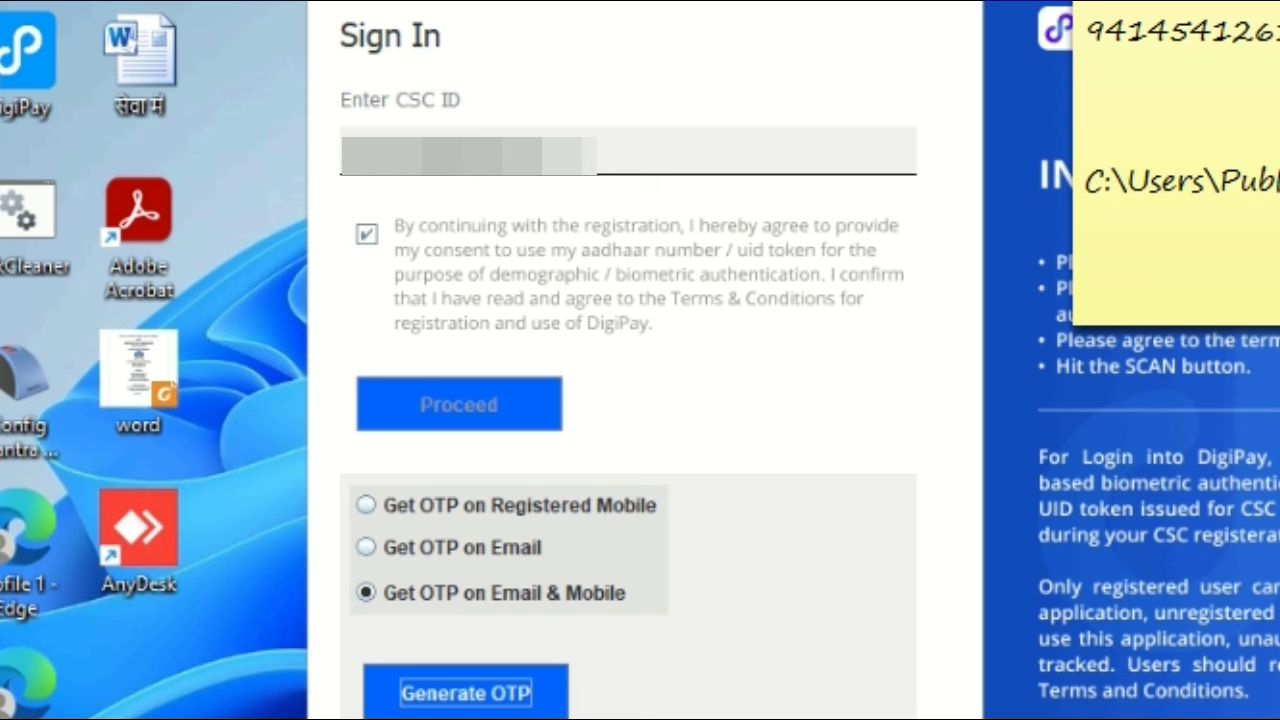
key(alt+Tab)
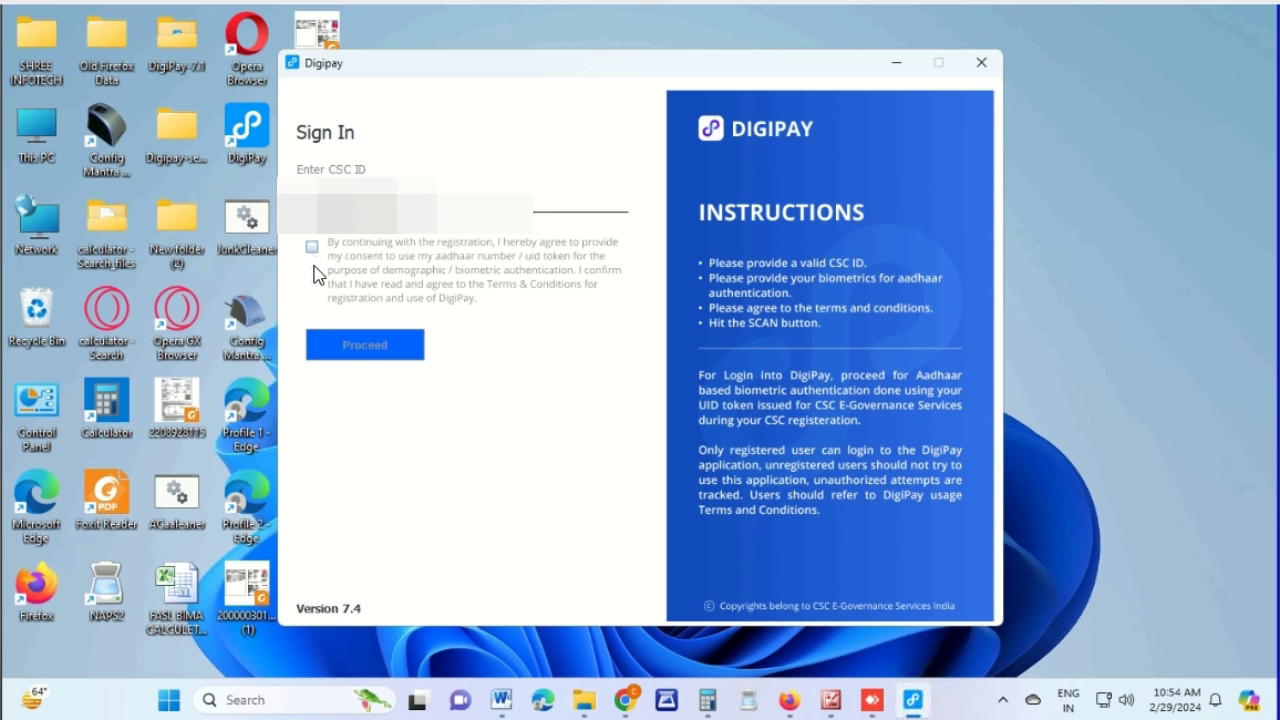
Accept the DigiPay consent terms, try to generate a sign-in OTP on the registered mobile, and close the application
click(312, 248)
click(354, 346)
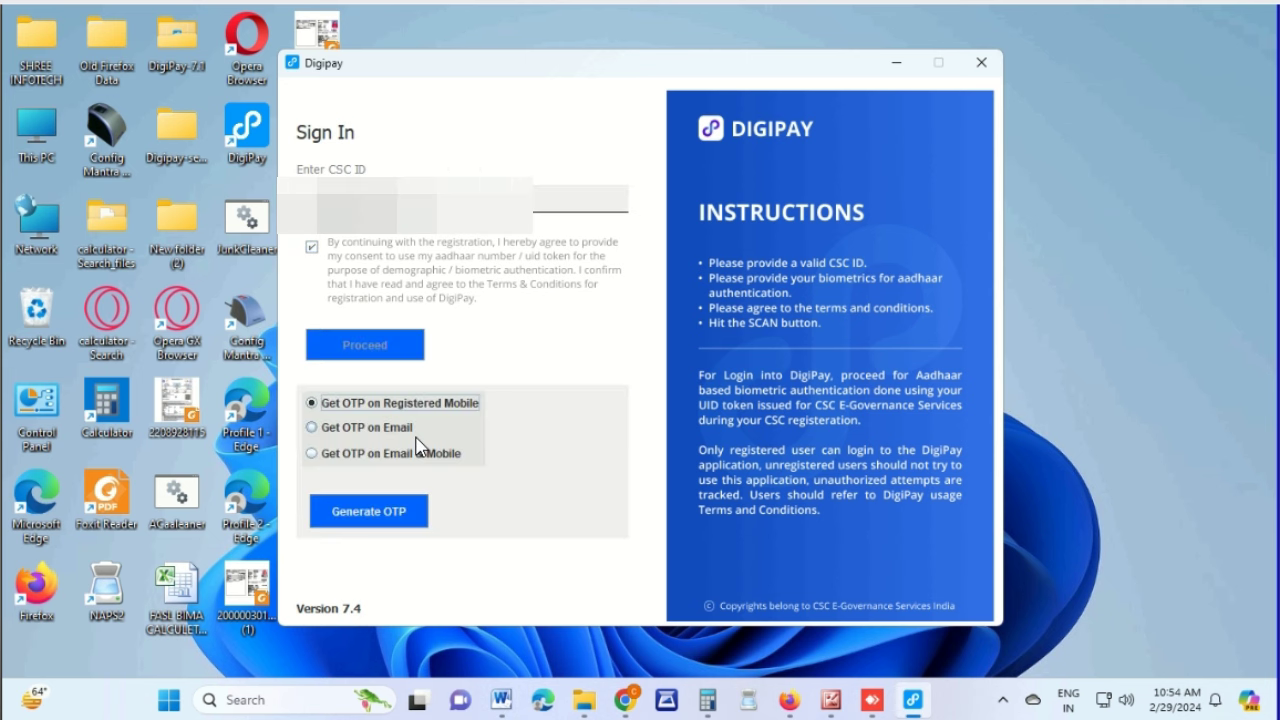
click(350, 523)
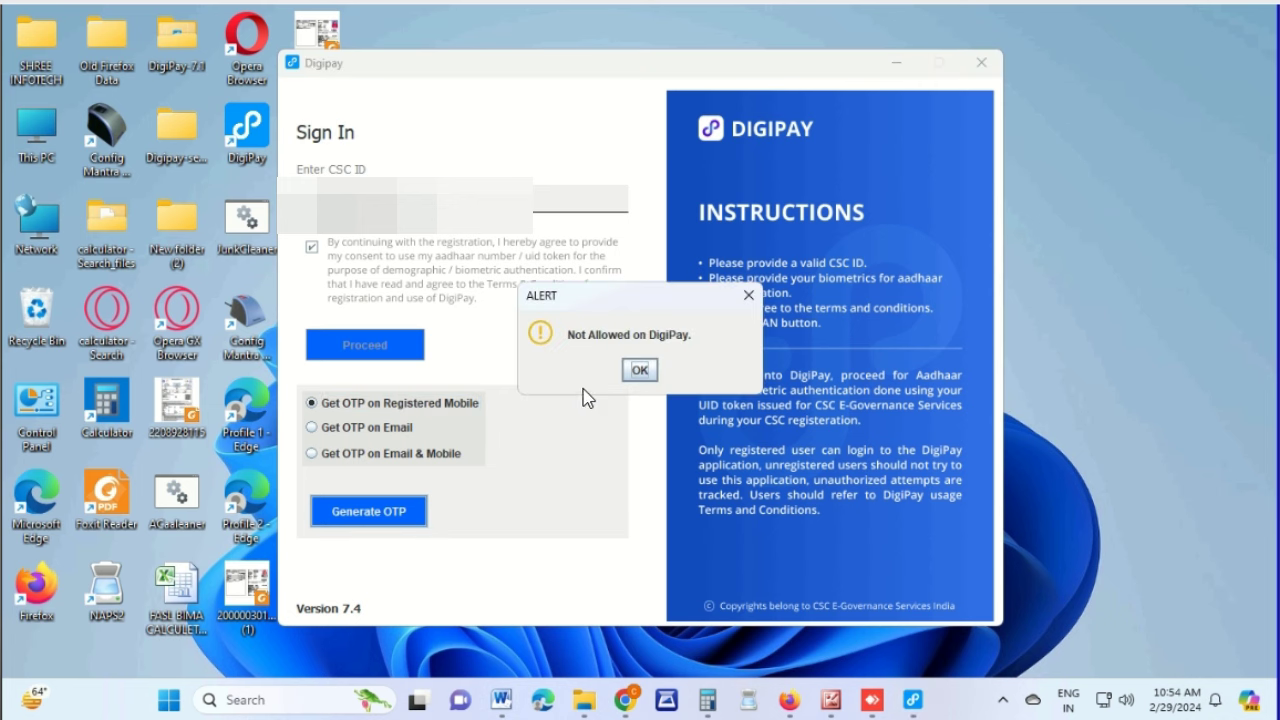
click(640, 370)
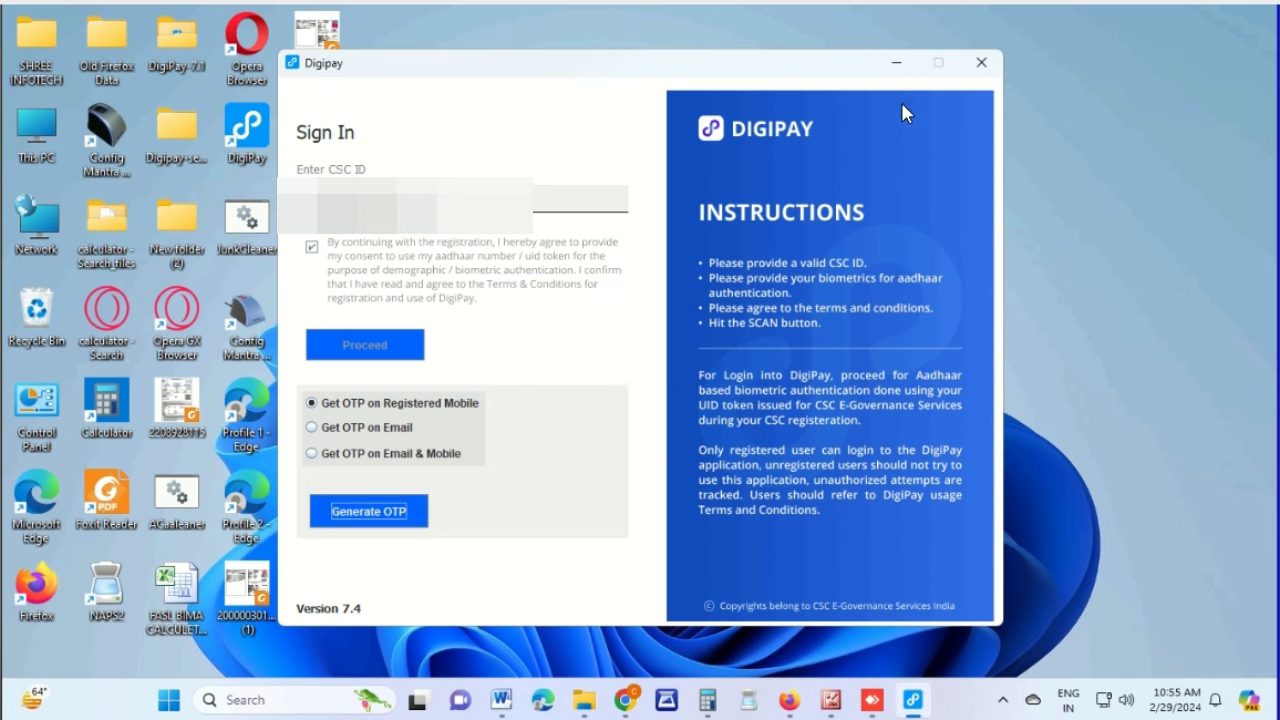
click(981, 62)
Open Control Panel in Category view and bring up the Windows Features list from Programs and Features
double_click(36, 412)
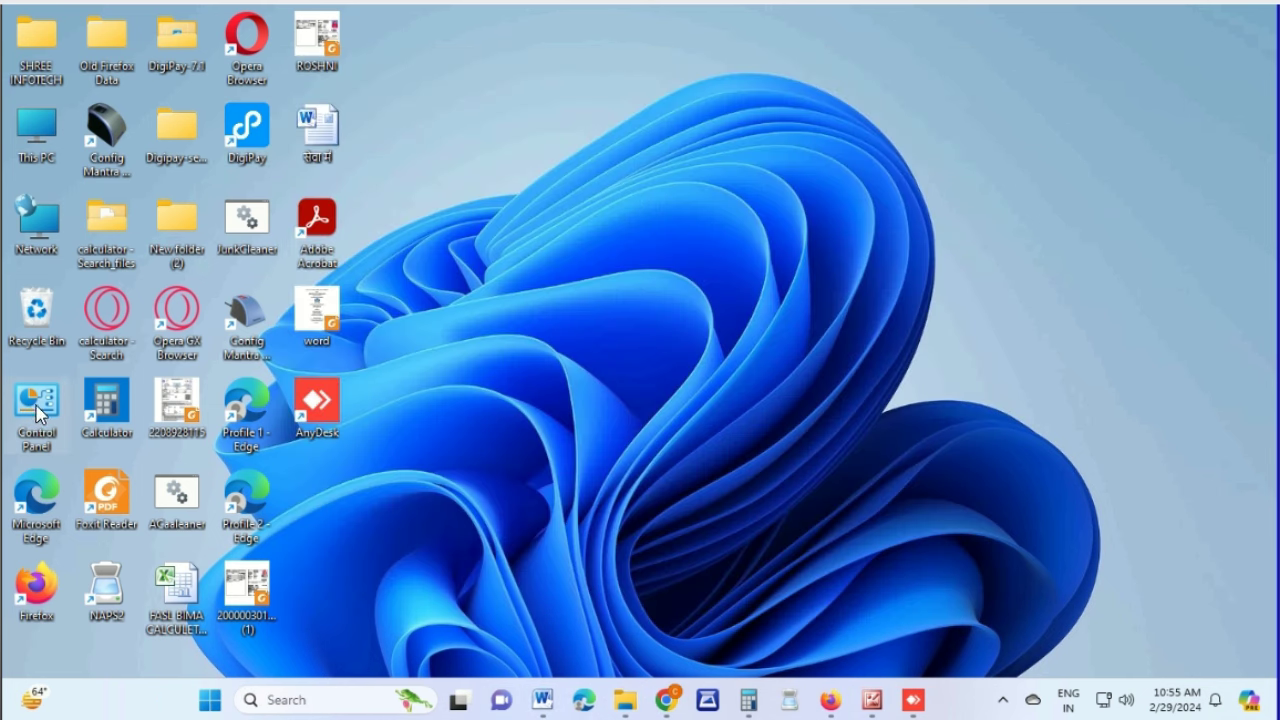
click(1057, 183)
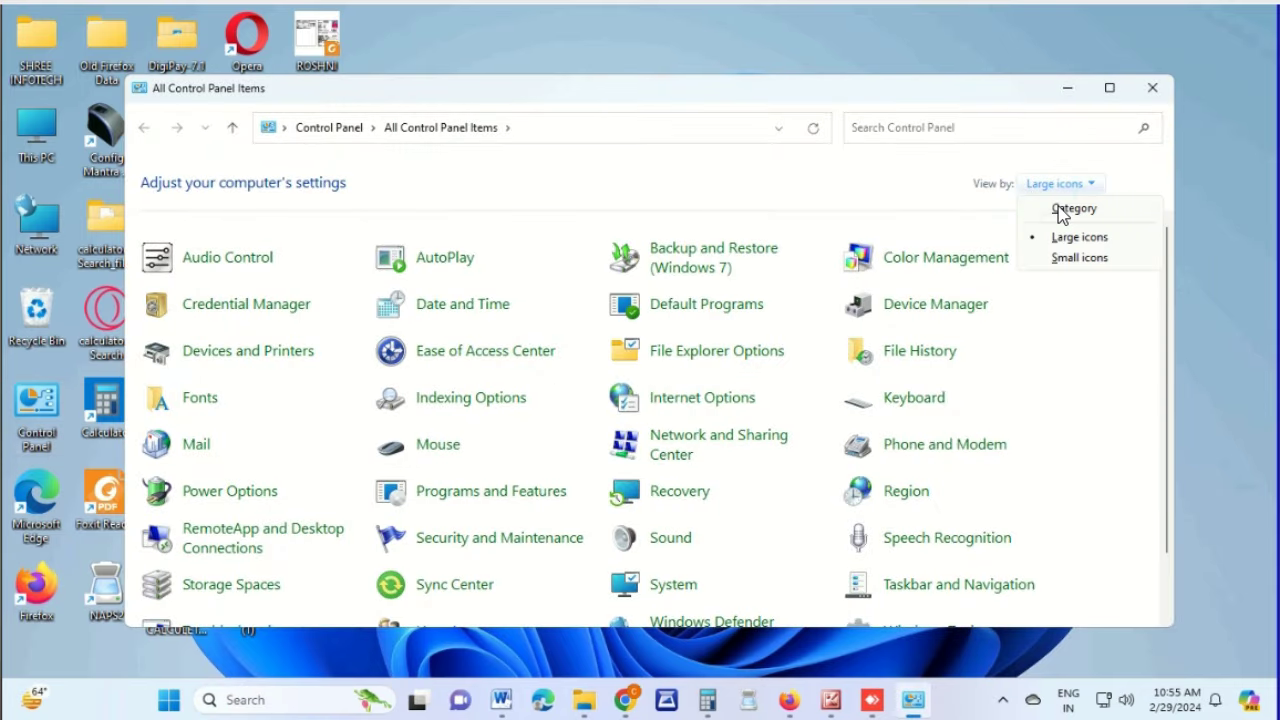
click(1063, 207)
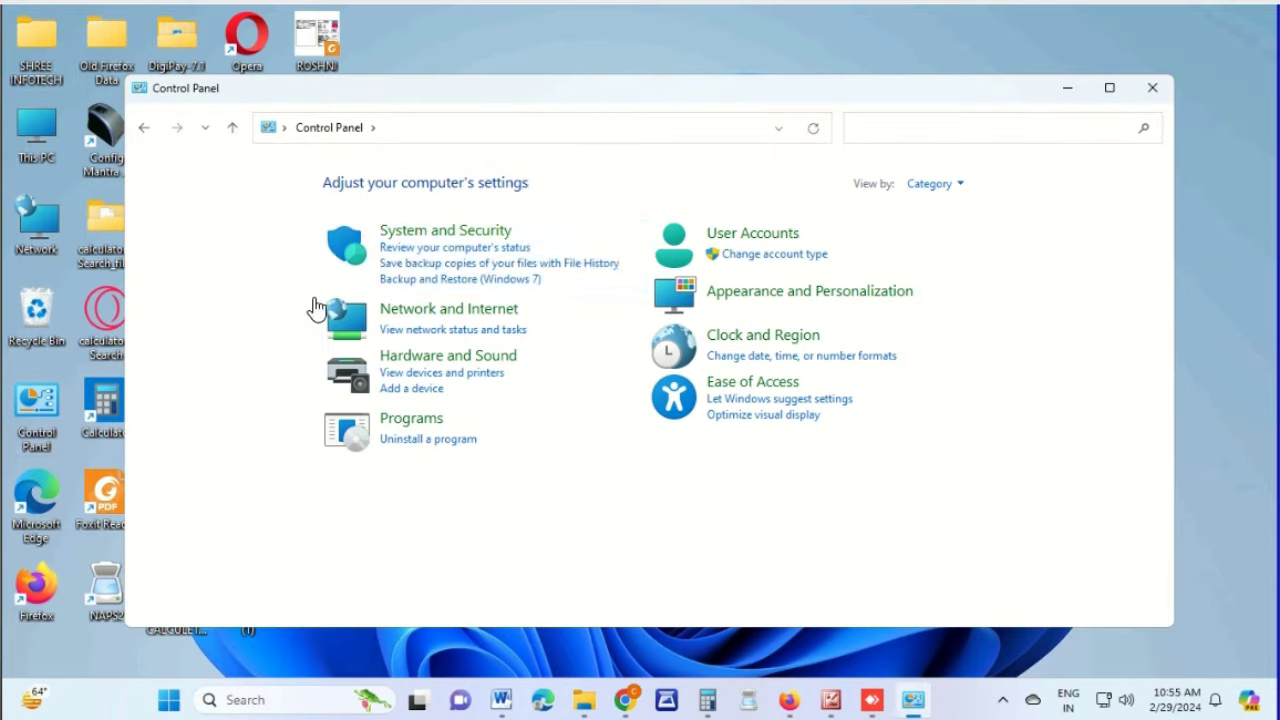
click(420, 439)
click(162, 235)
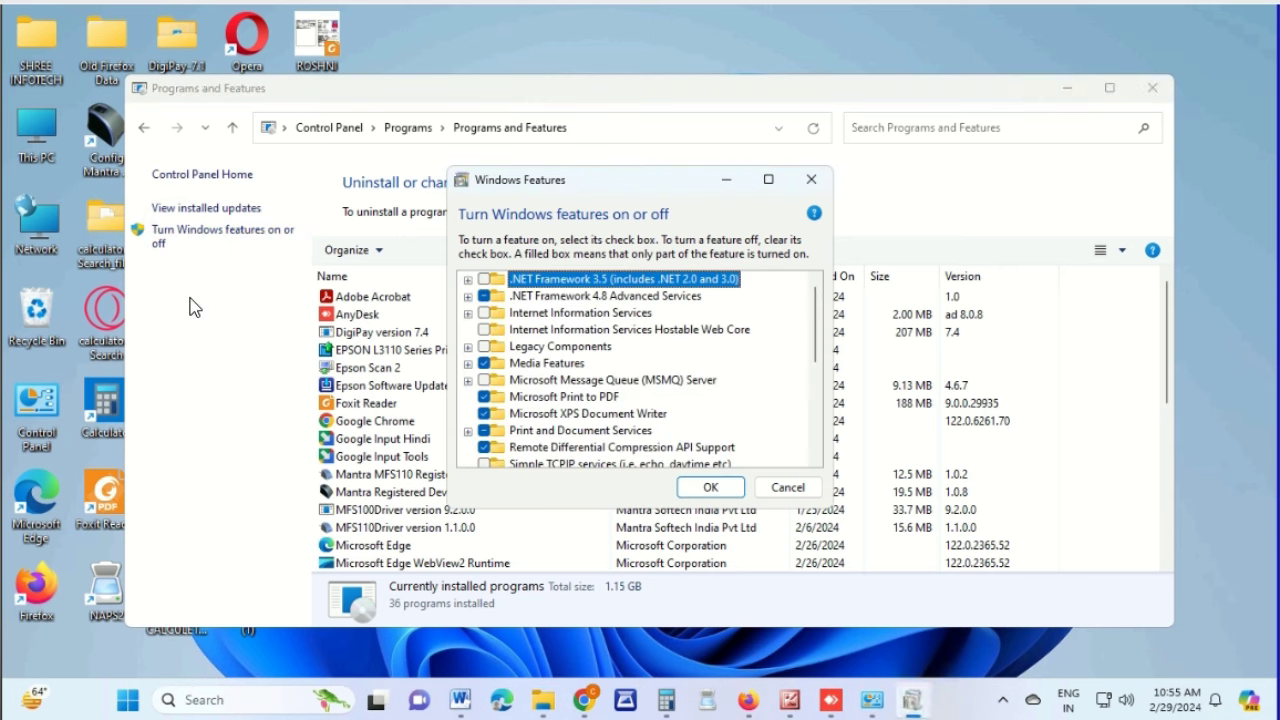
Enable .NET Framework 3.5 (includes .NET 2.0 and 3.0) and start downloading its required files
click(484, 279)
click(710, 488)
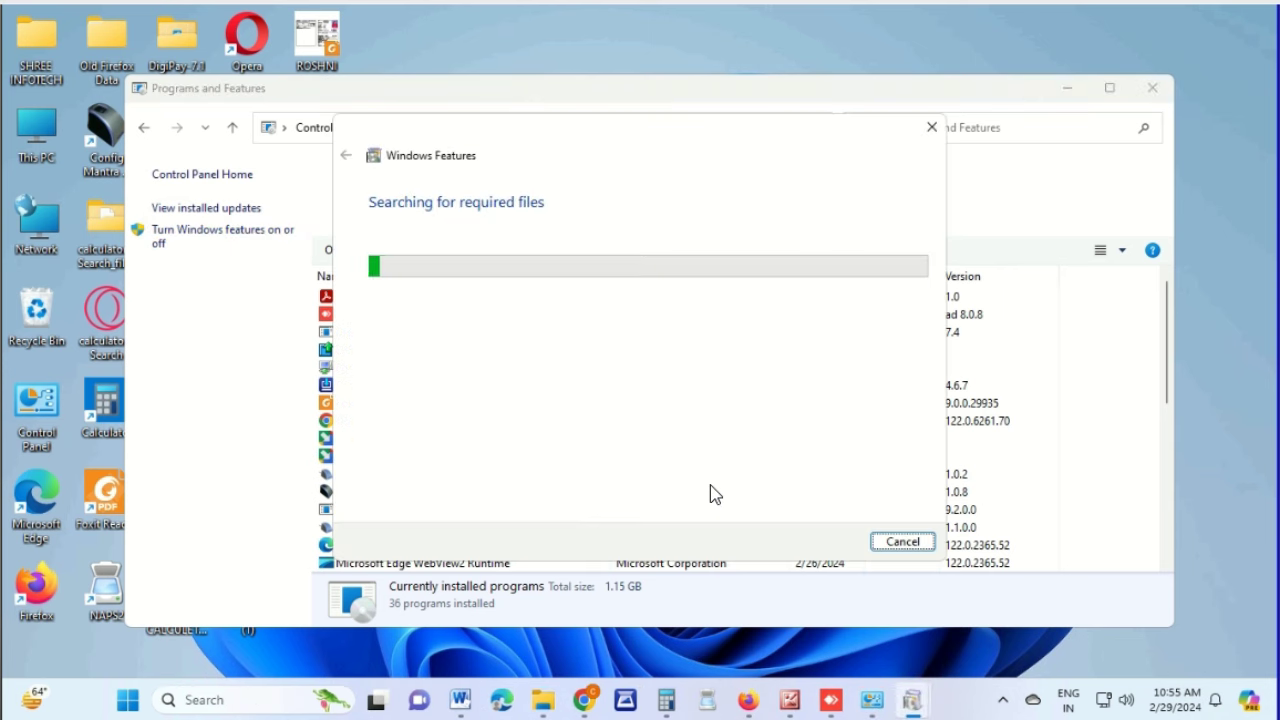
click(563, 268)
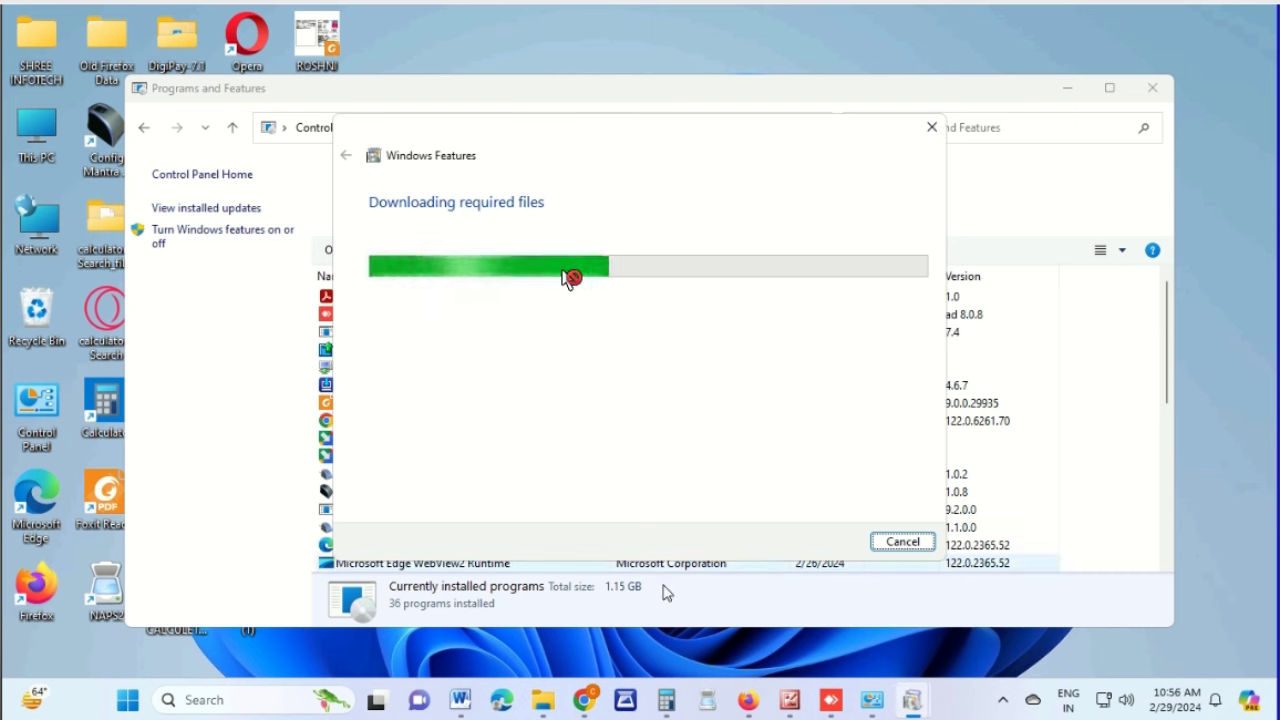
Switch to Calculator, add 1750, 300 and 20, and minimize it
click(665, 700)
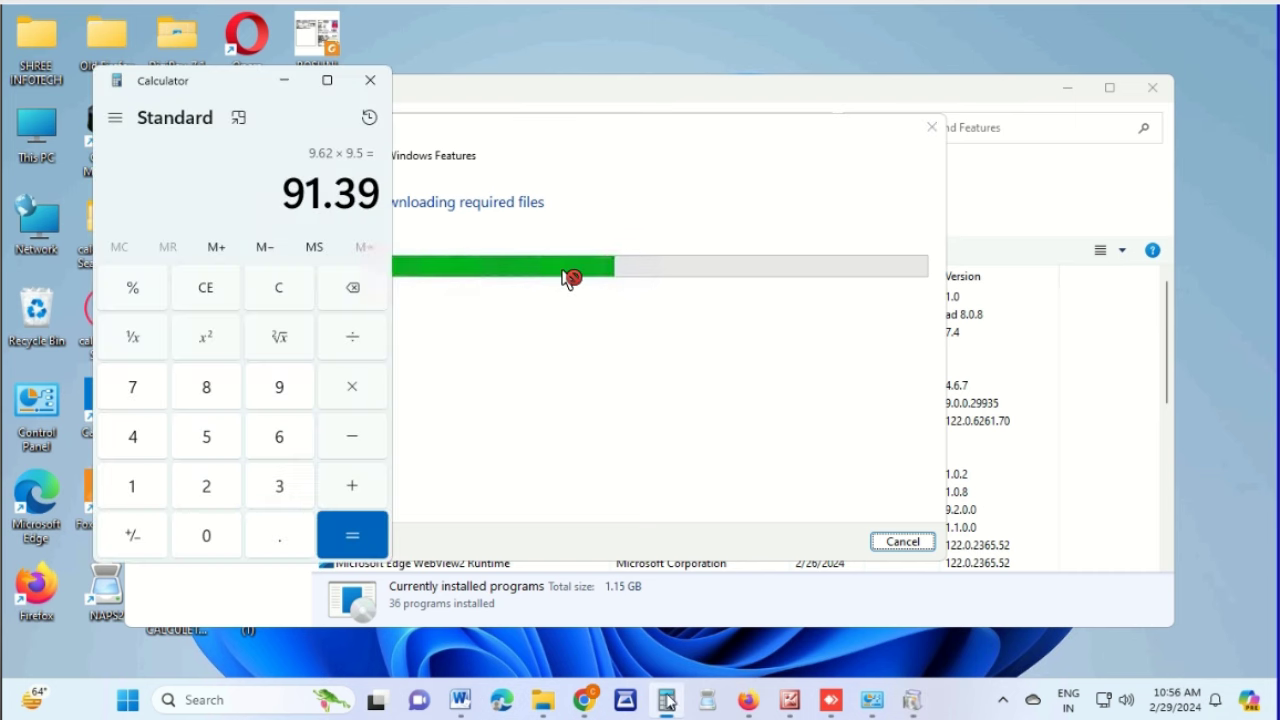
click(276, 287)
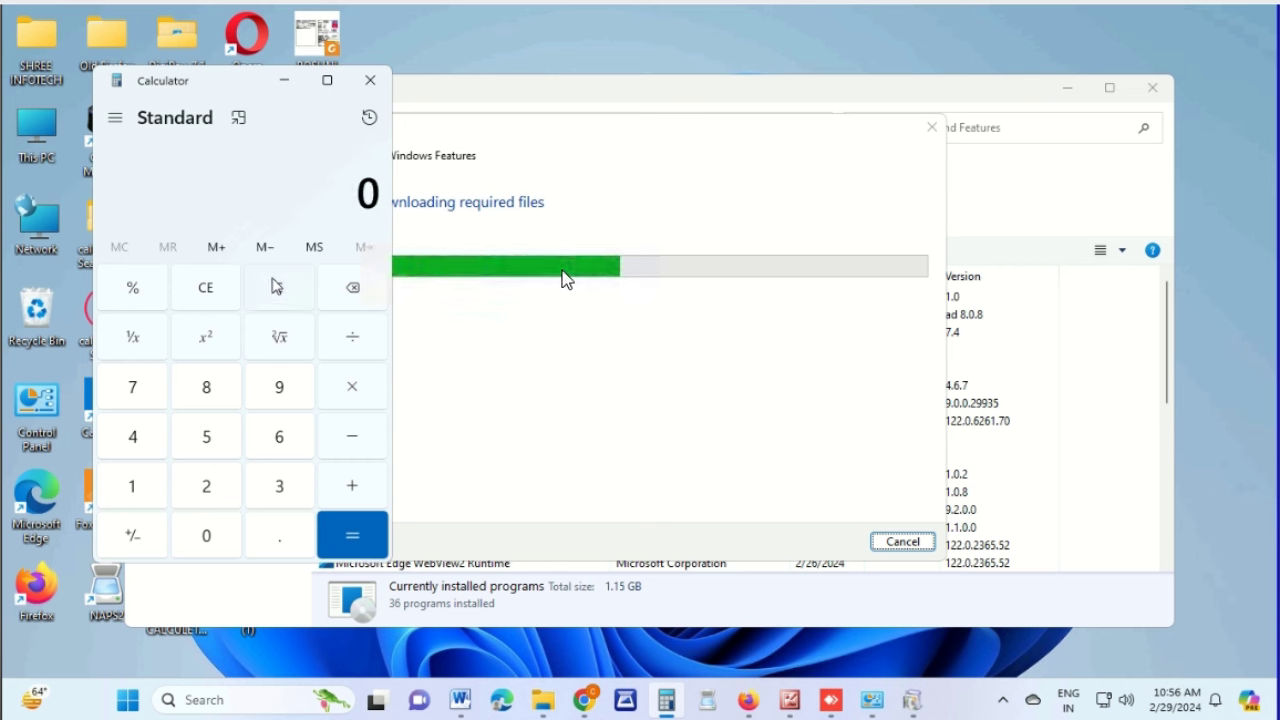
text(1750+)
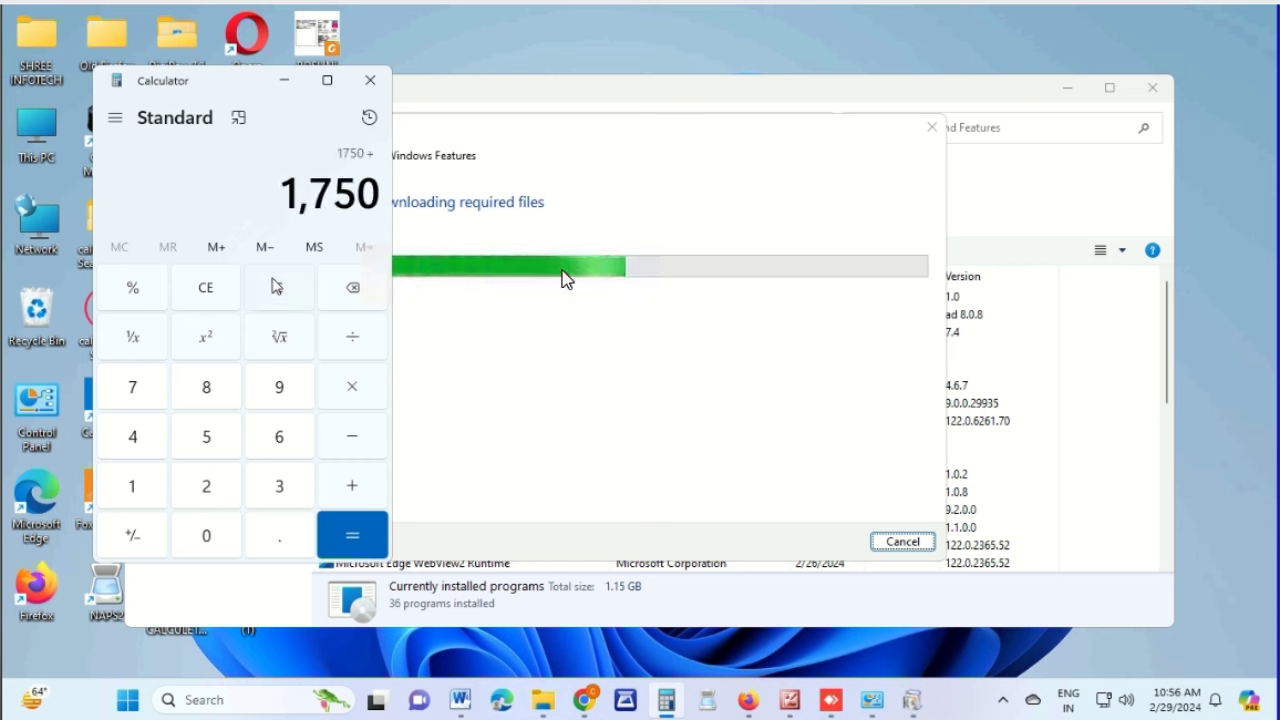
text(300+20)
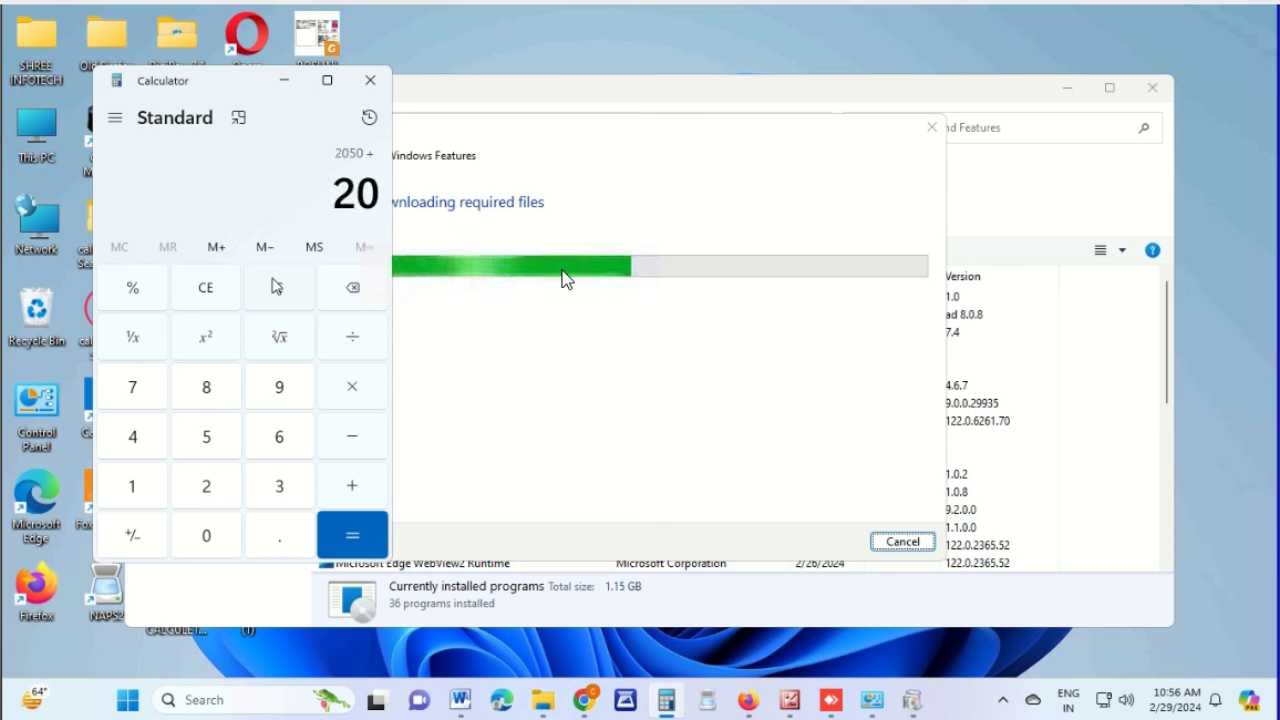
text(+)
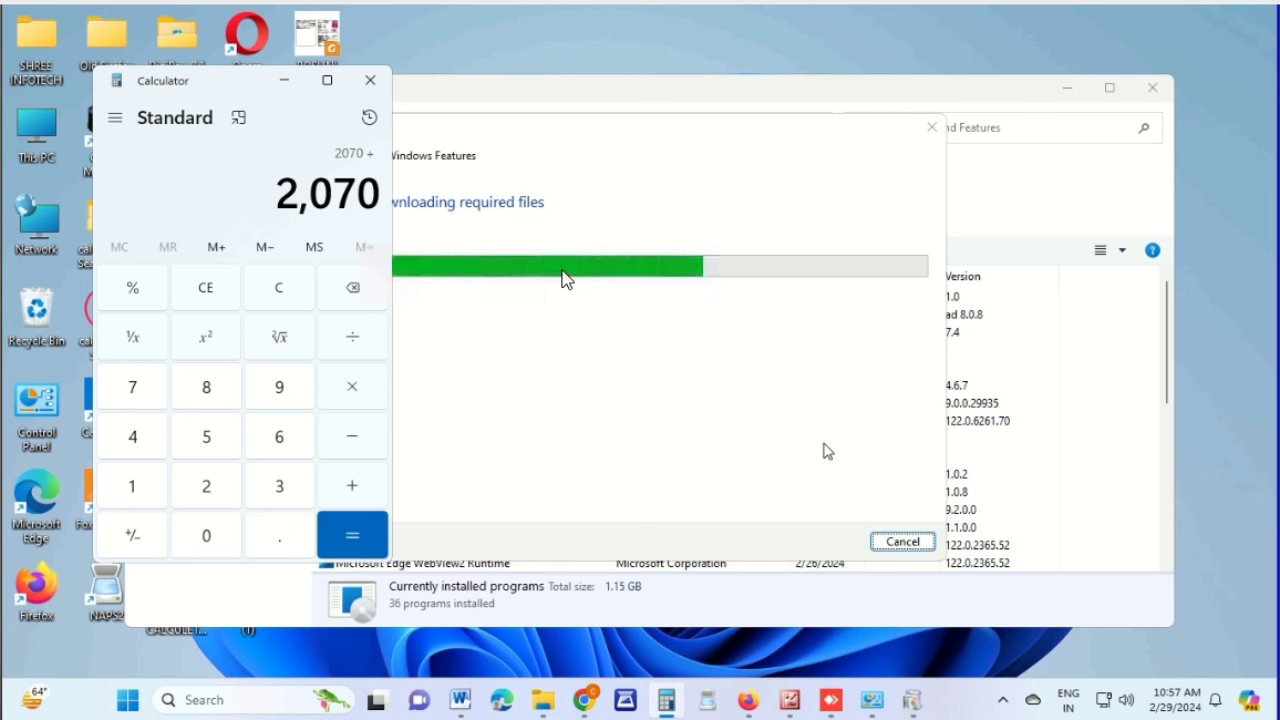
click(286, 82)
Uninstall DigiPay version 7.4 from the installed programs list
click(441, 92)
scroll(418, 487, down, 6)
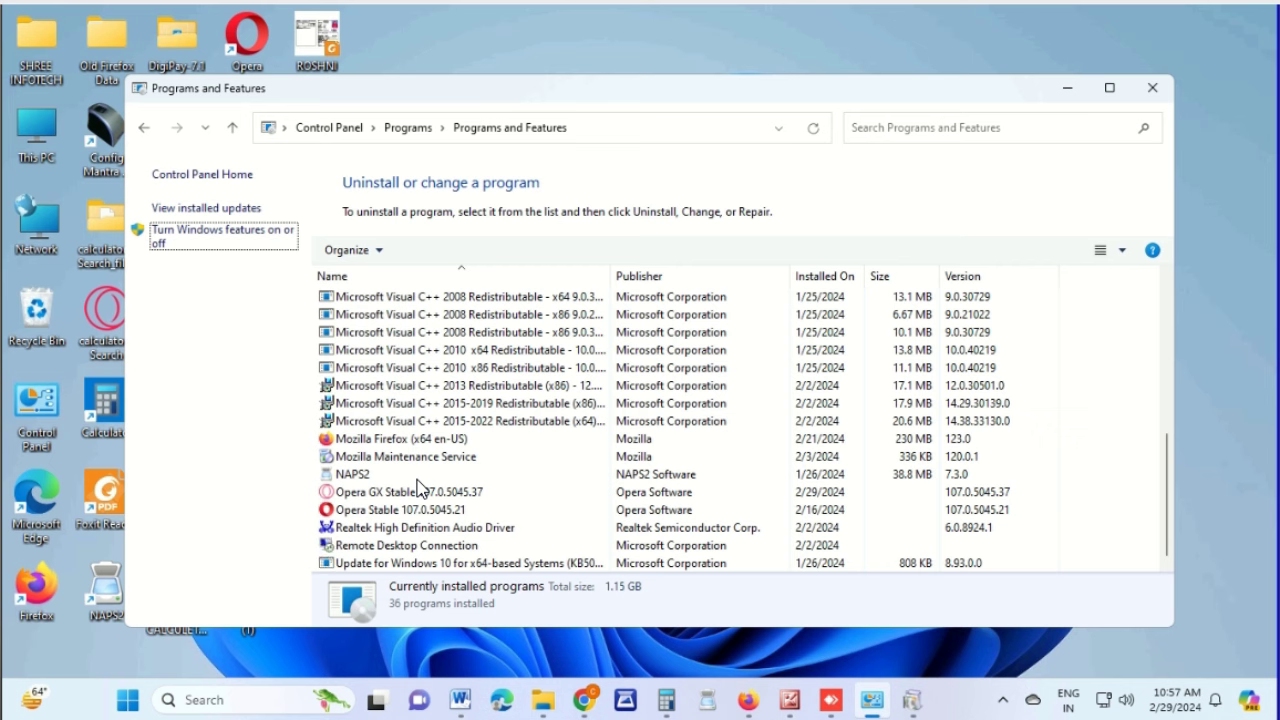
scroll(420, 480, up, 6)
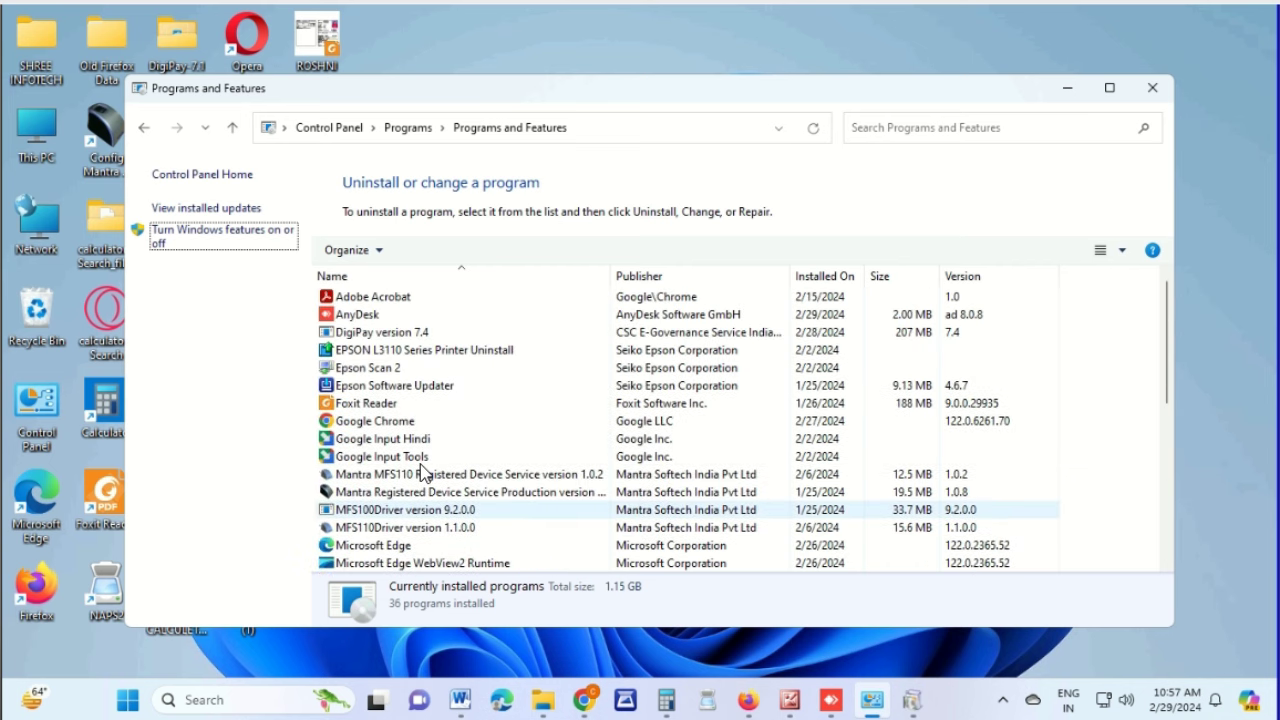
click(370, 334)
click(420, 258)
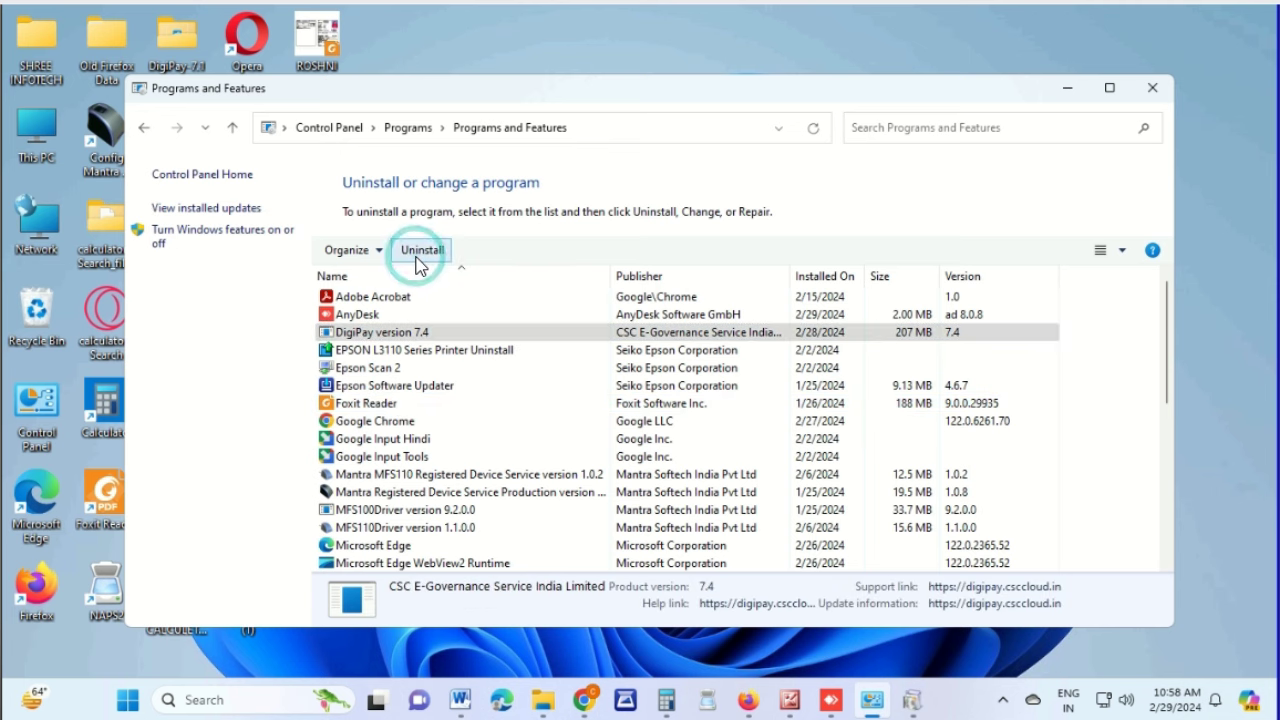
click(720, 418)
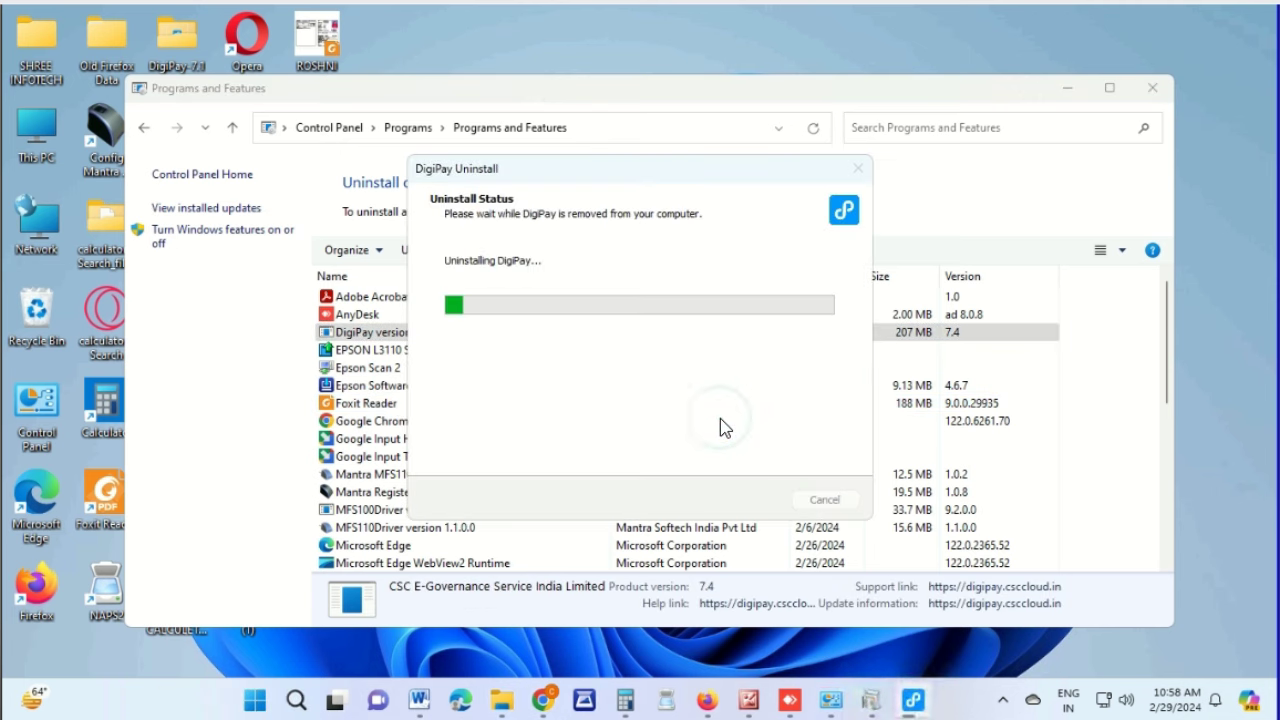
click(783, 420)
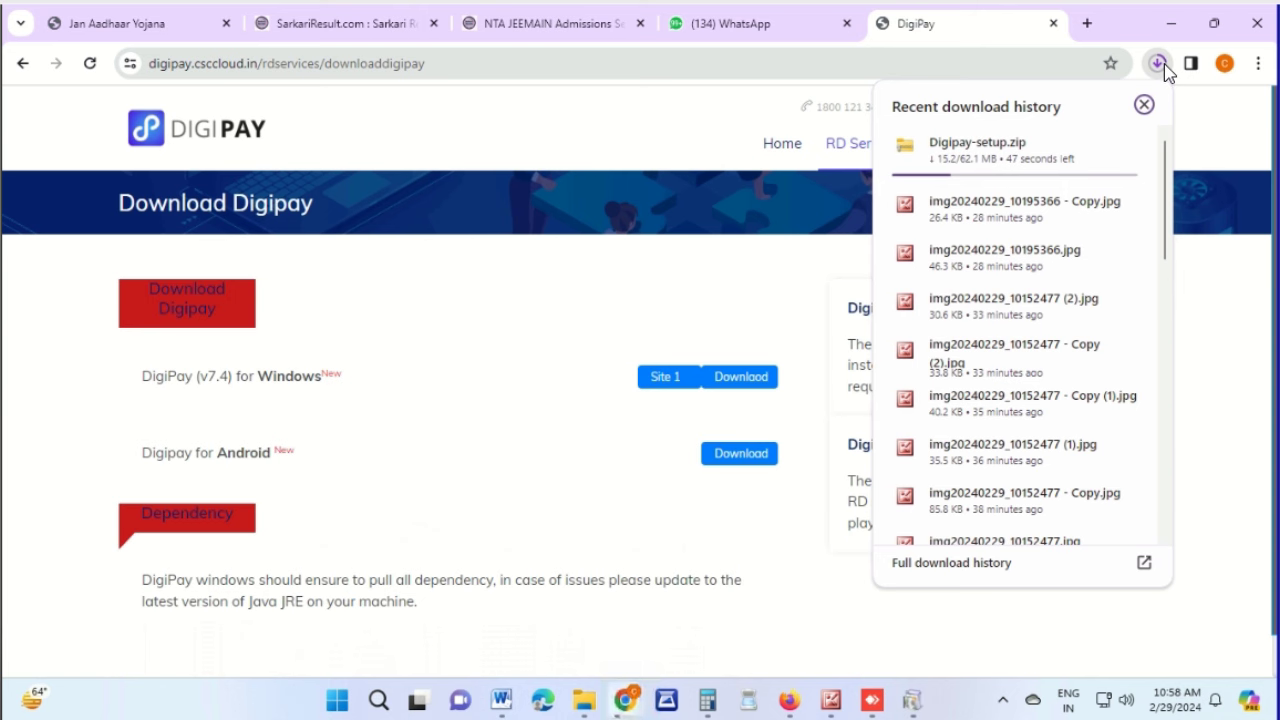
Bring the Windows Features progress window to the front and minimize the browser behind it
mouse_move(914, 708)
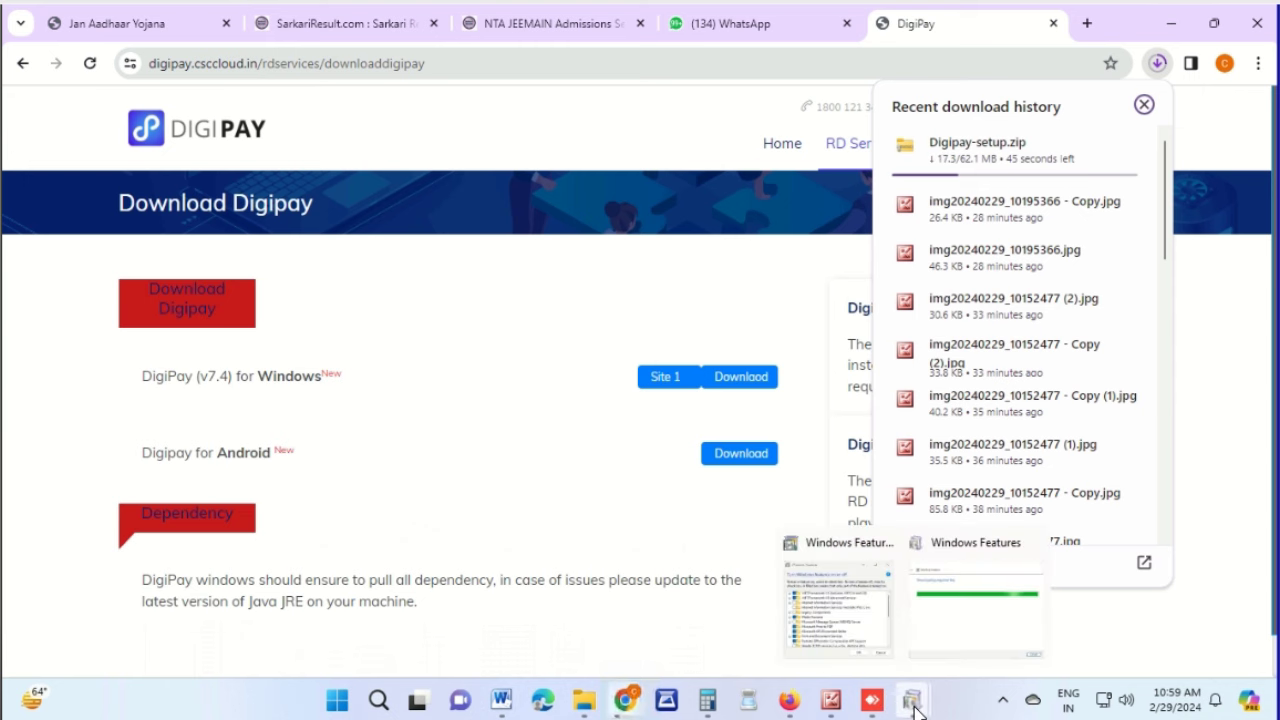
click(964, 634)
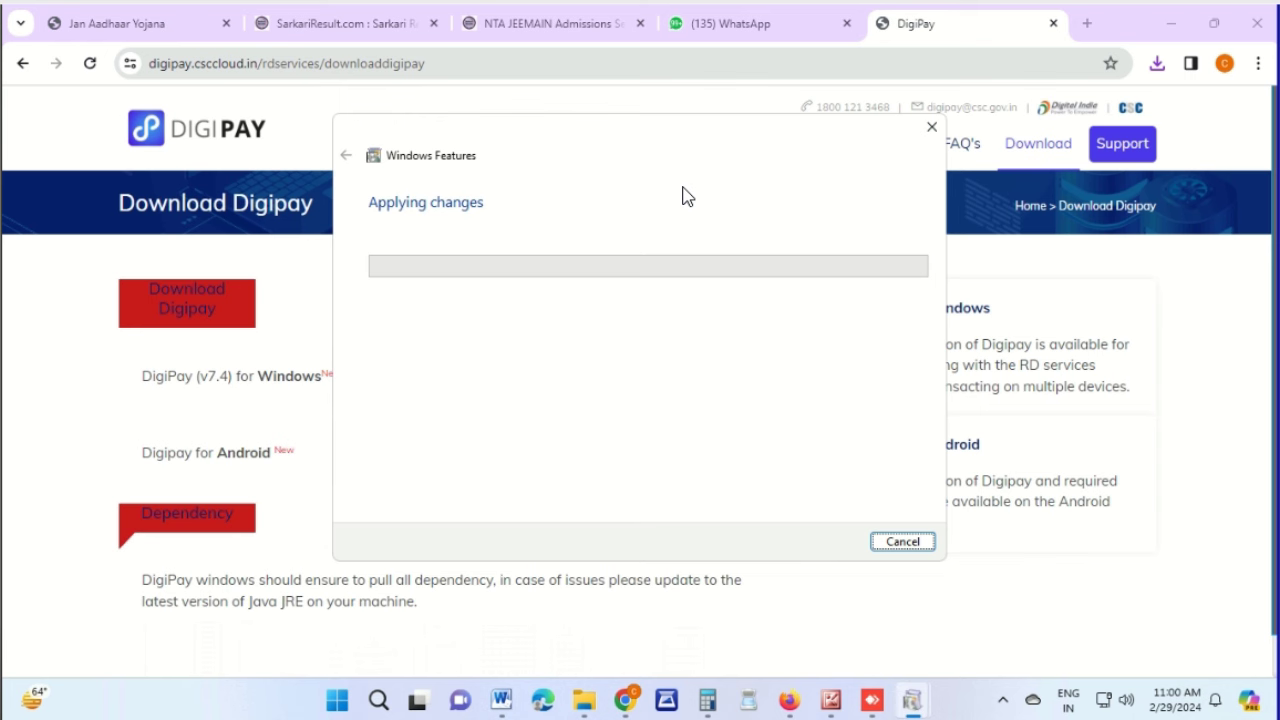
click(1175, 31)
right_click(1109, 201)
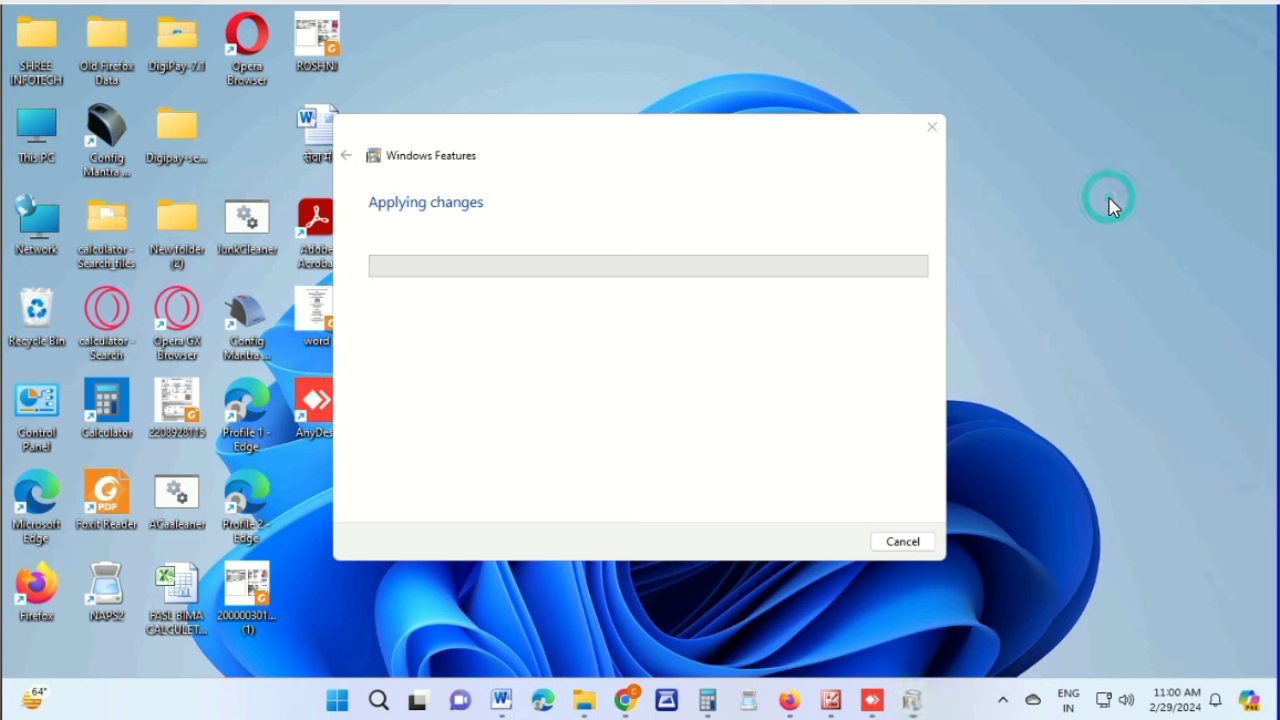
click(984, 278)
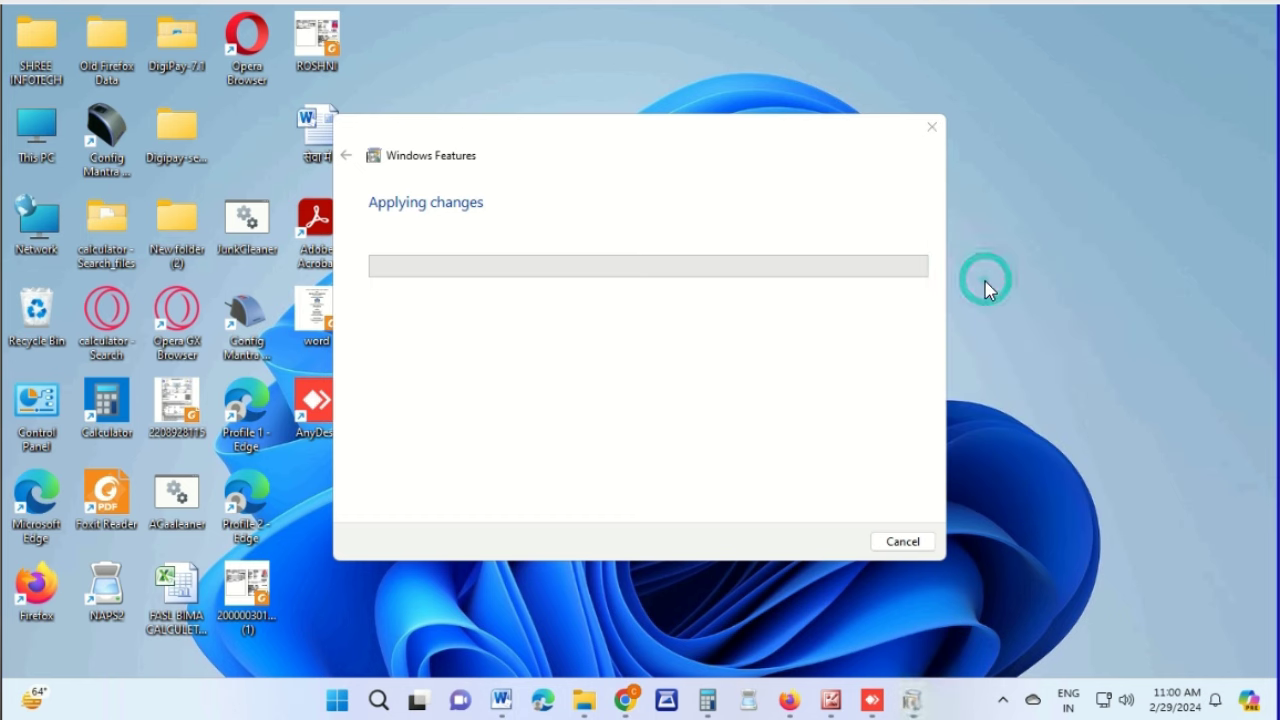
click(1096, 275)
right_click(1097, 279)
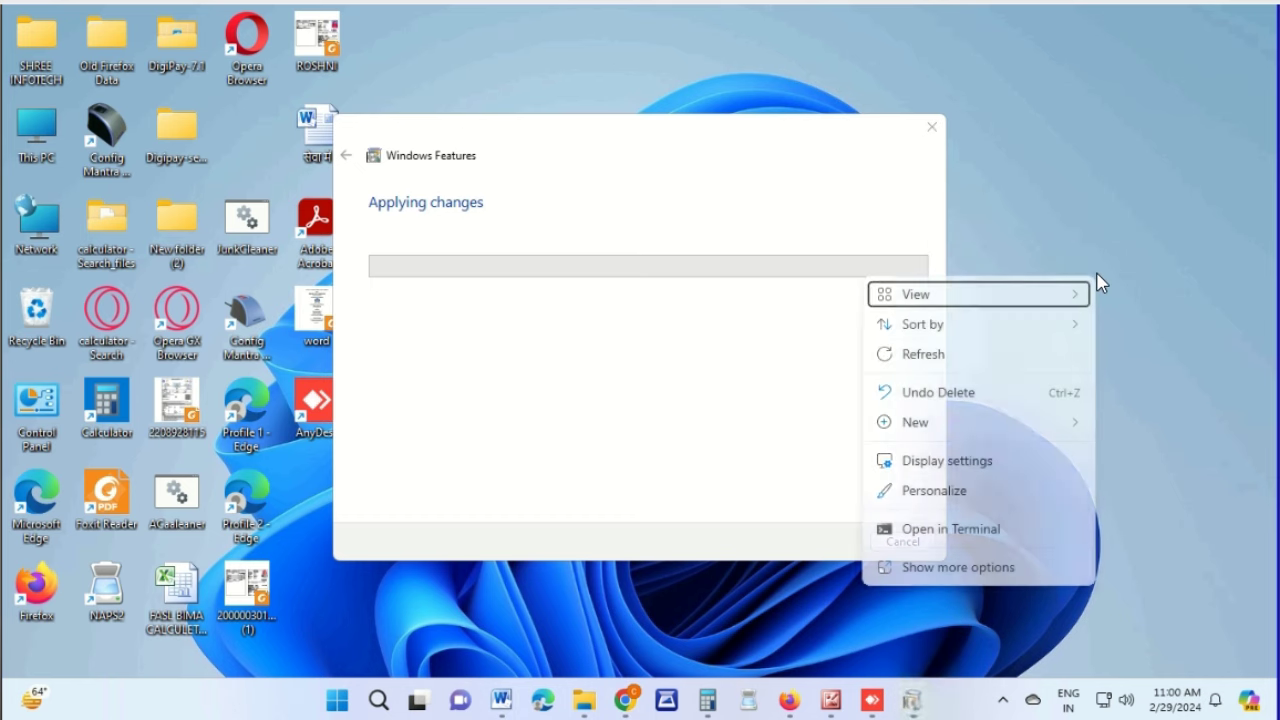
click(958, 357)
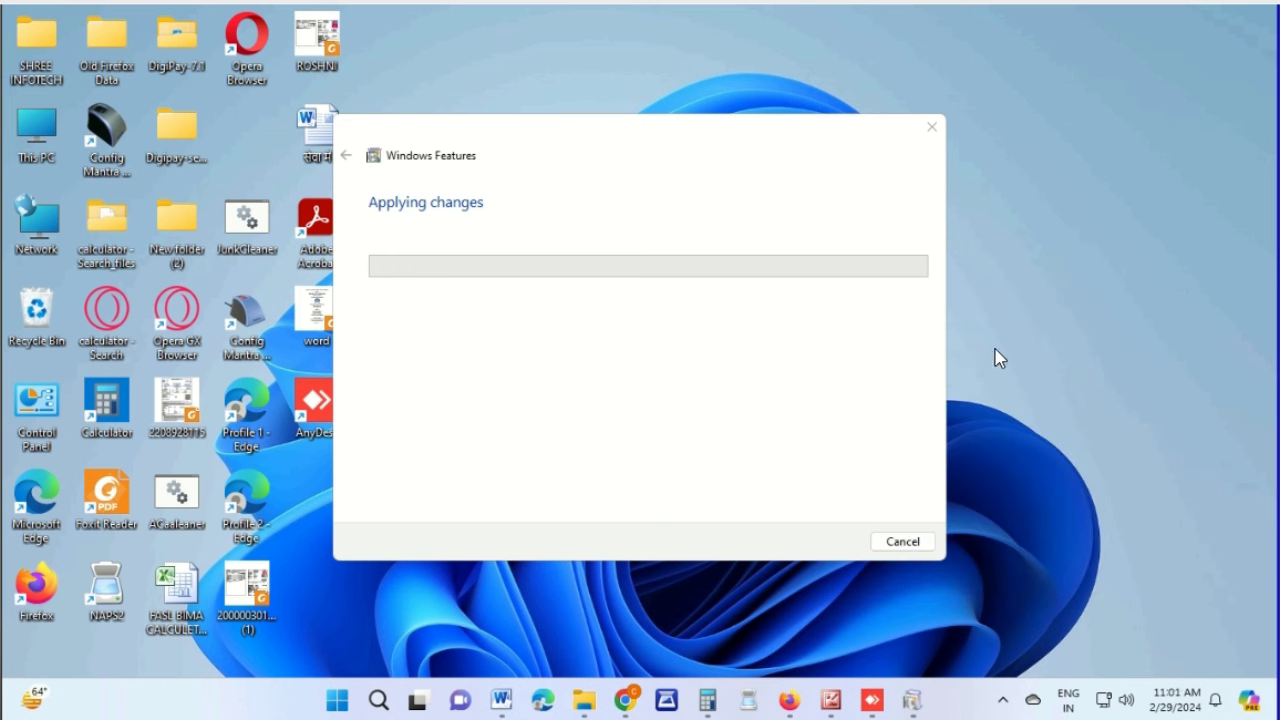
right_click(1100, 281)
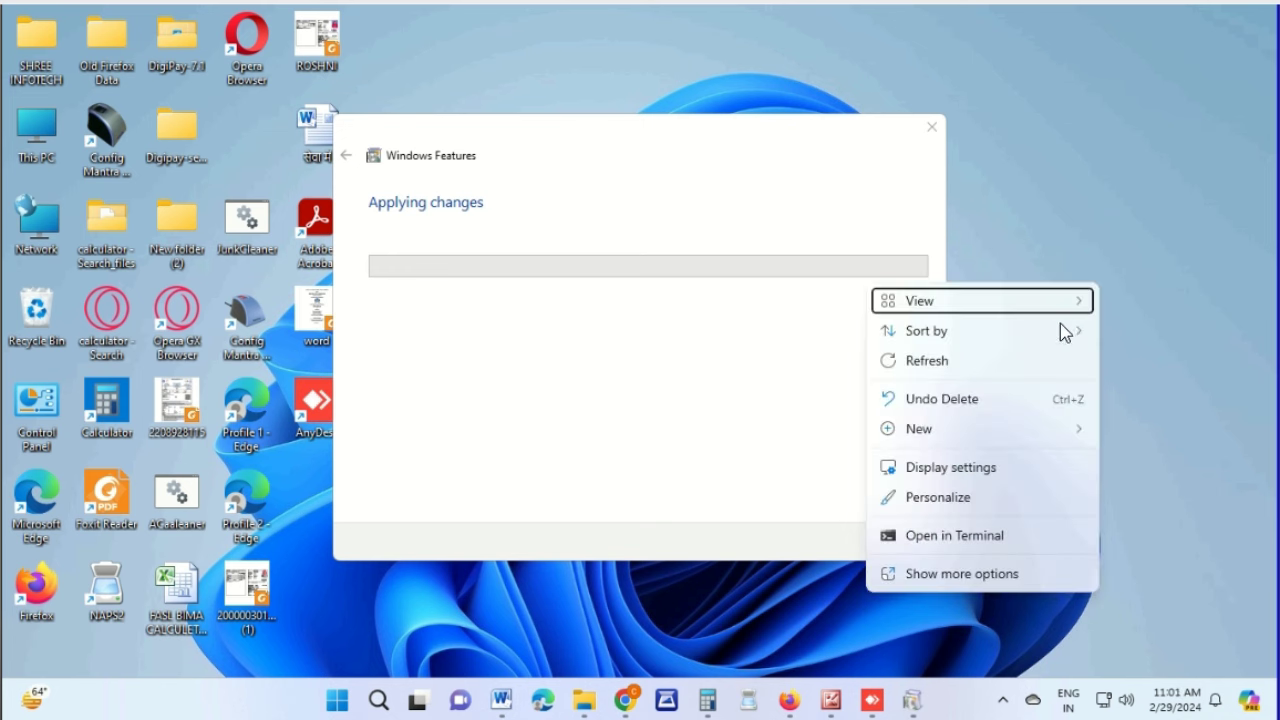
click(955, 360)
right_click(1103, 207)
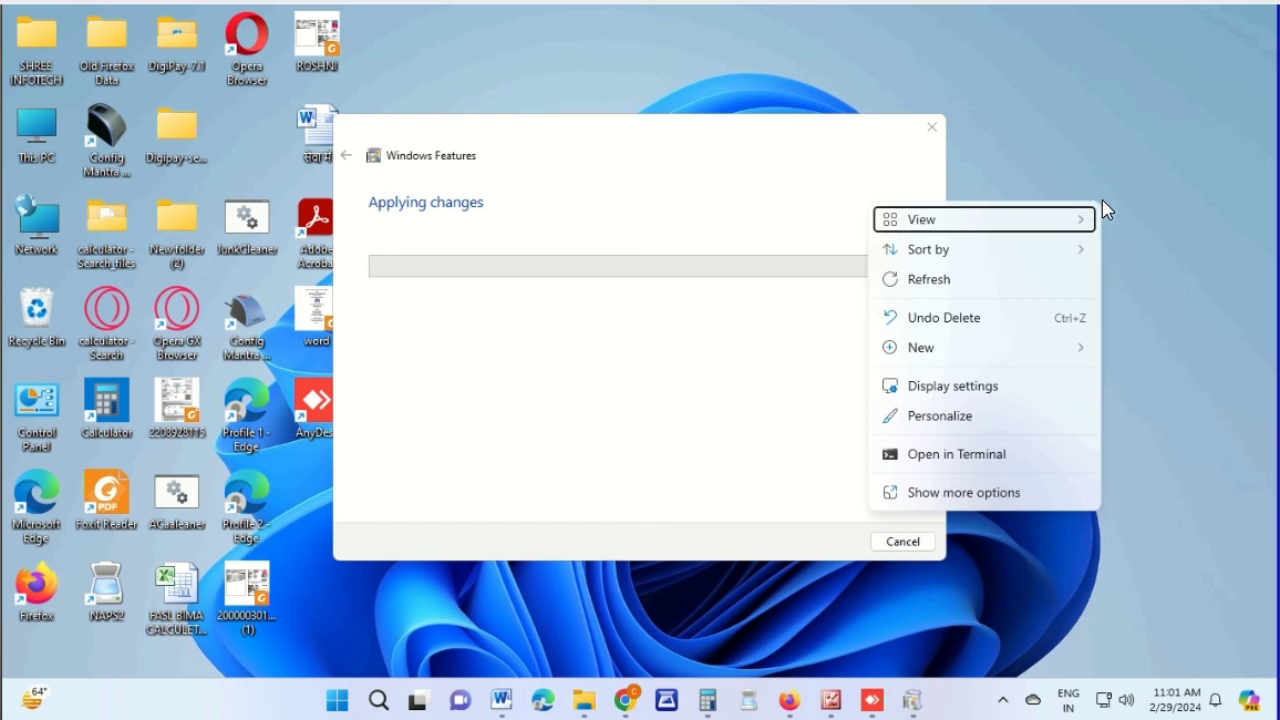
click(958, 280)
right_click(1217, 255)
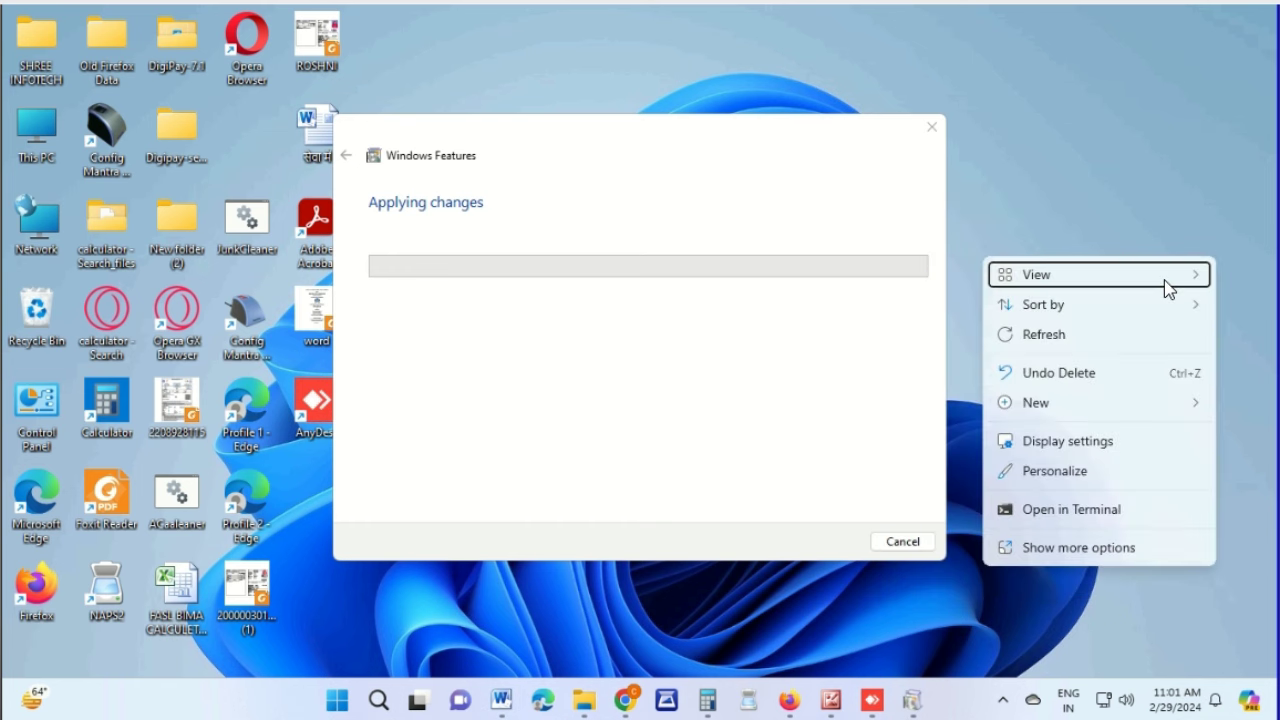
click(1060, 331)
right_click(1212, 222)
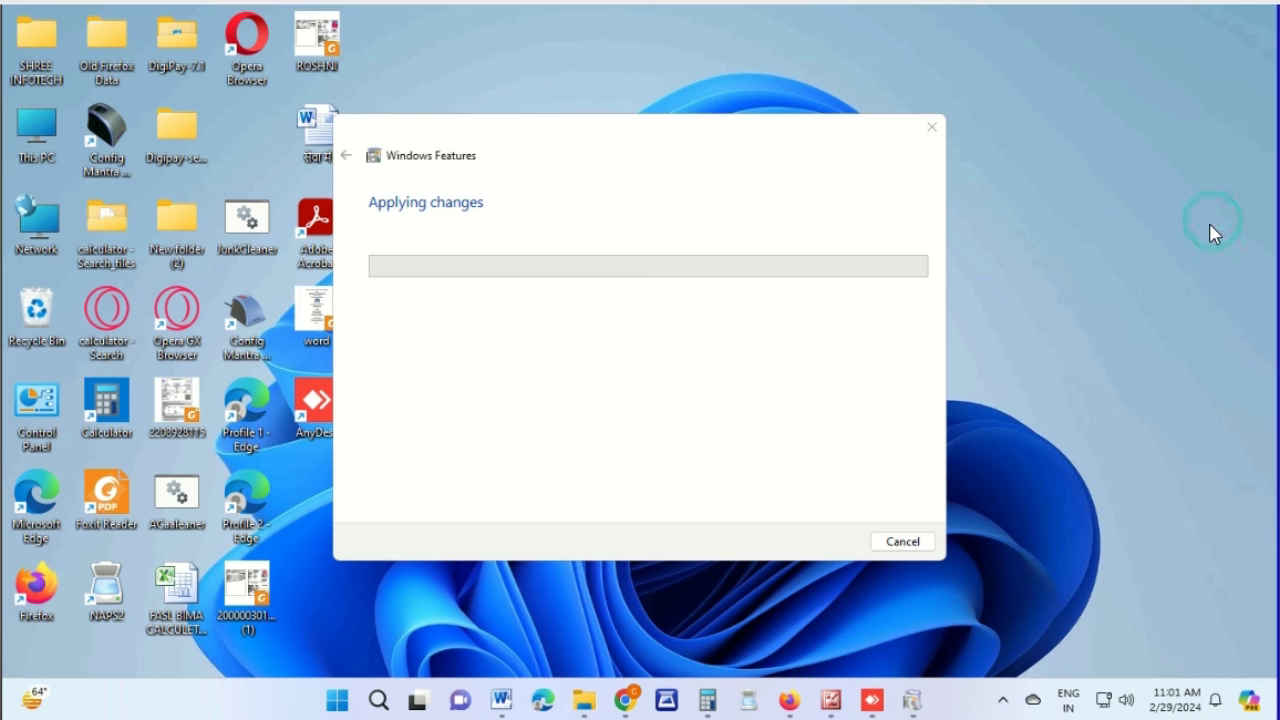
click(1065, 309)
right_click(1132, 272)
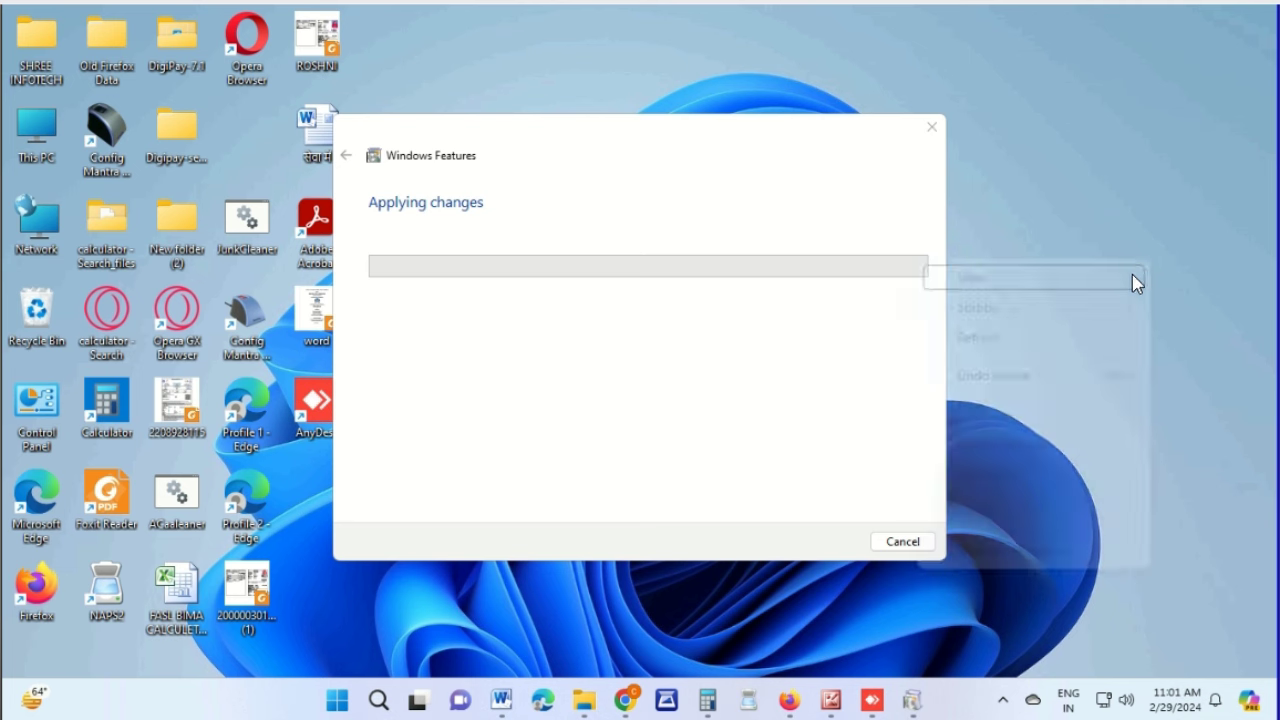
click(992, 340)
right_click(1221, 249)
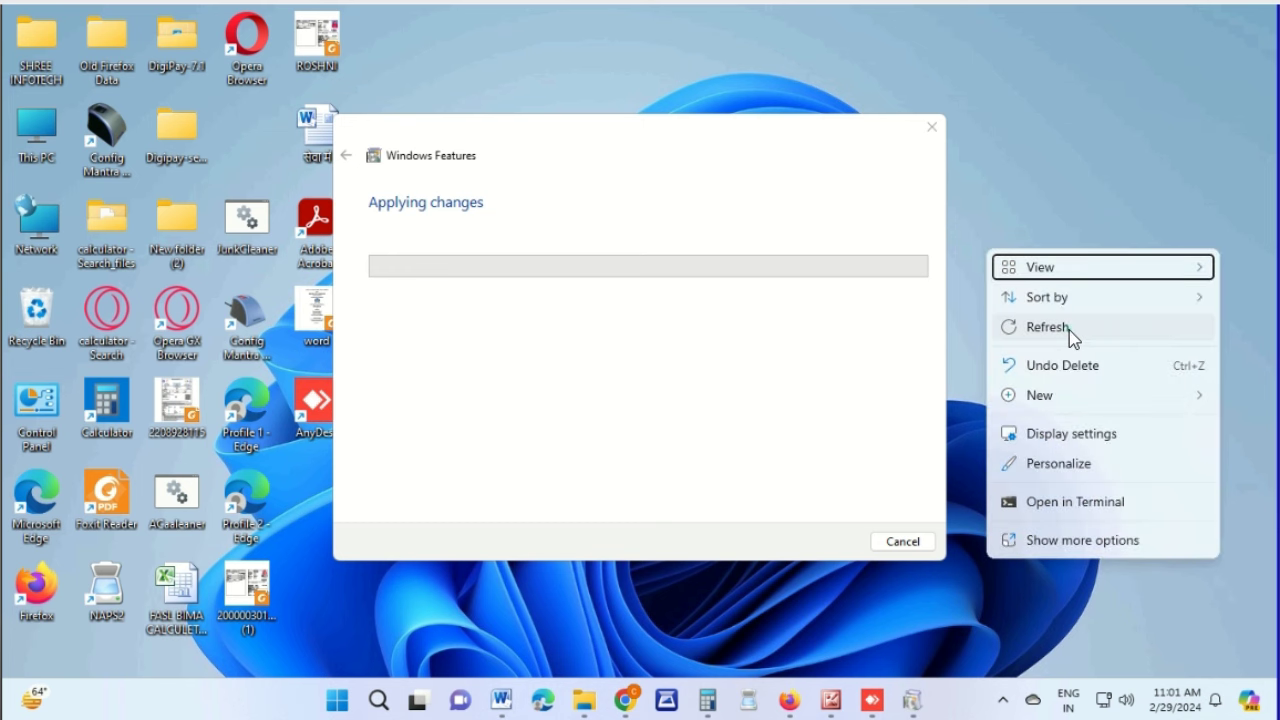
click(1069, 330)
right_click(1186, 278)
click(1005, 349)
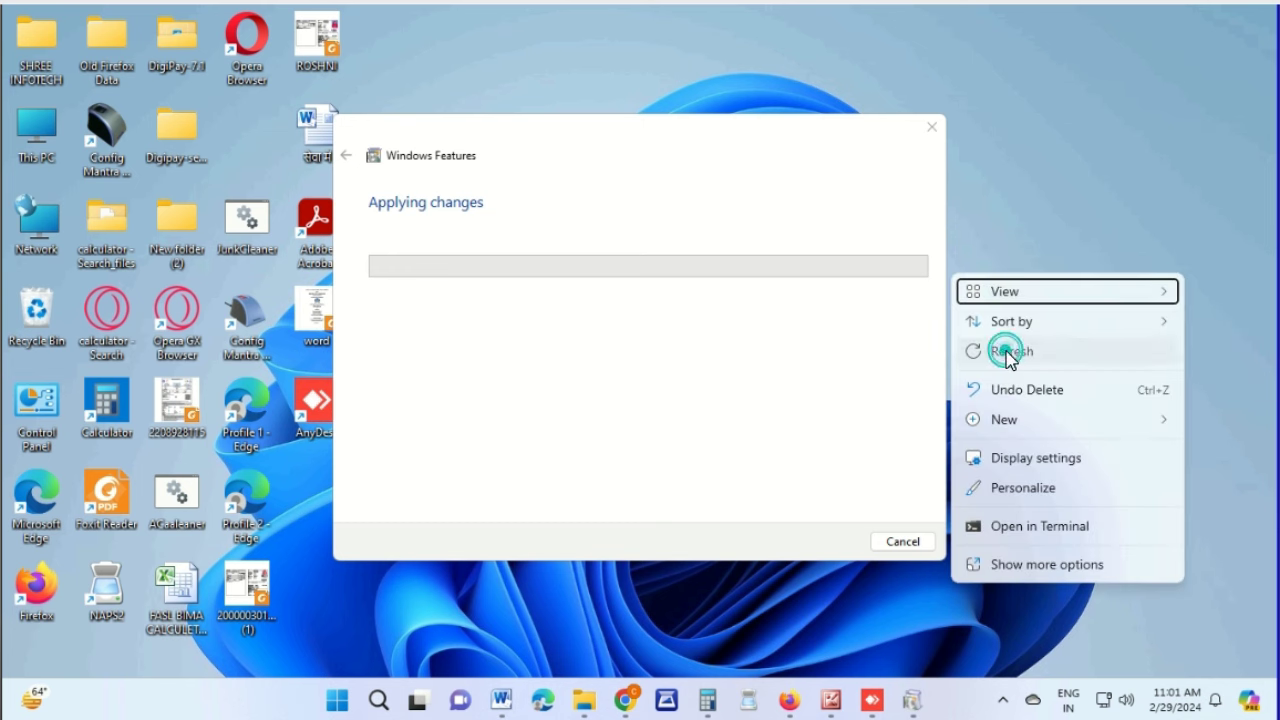
right_click(1232, 199)
click(1105, 282)
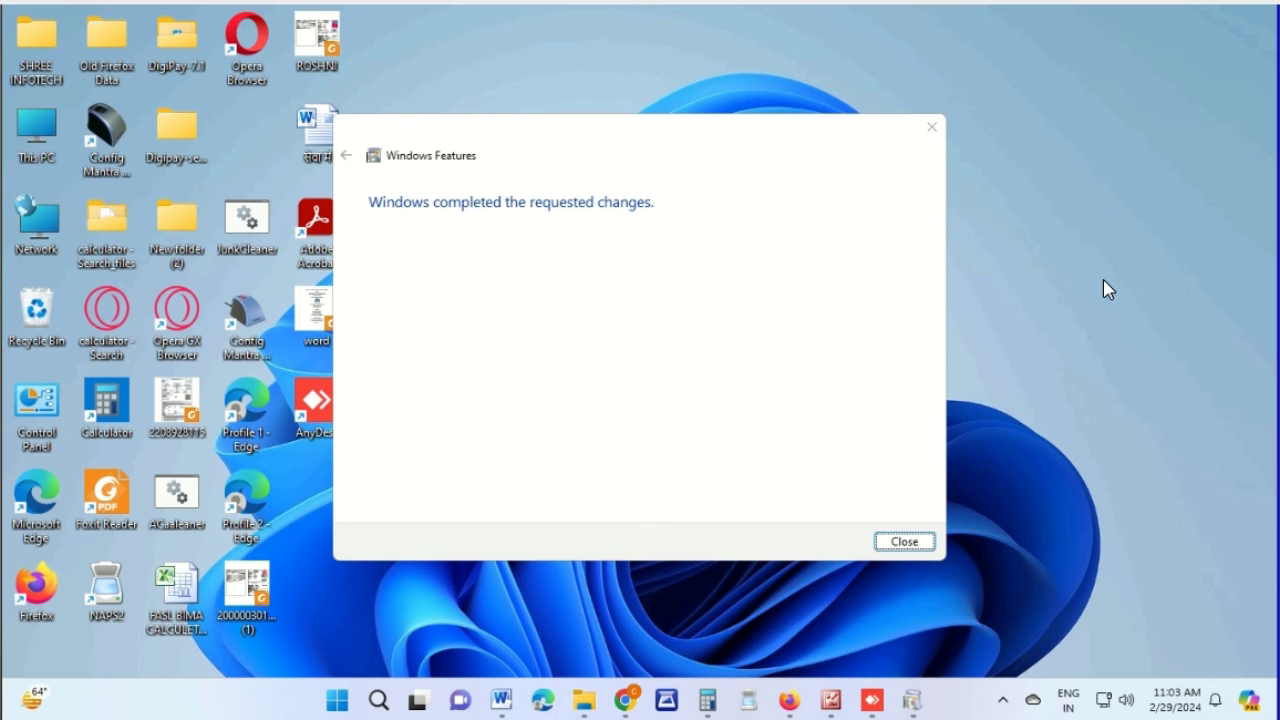
Close the completed Windows Features dialog and extract the Digipay-setup archive in Downloads to the Digipay-setup folder
click(904, 541)
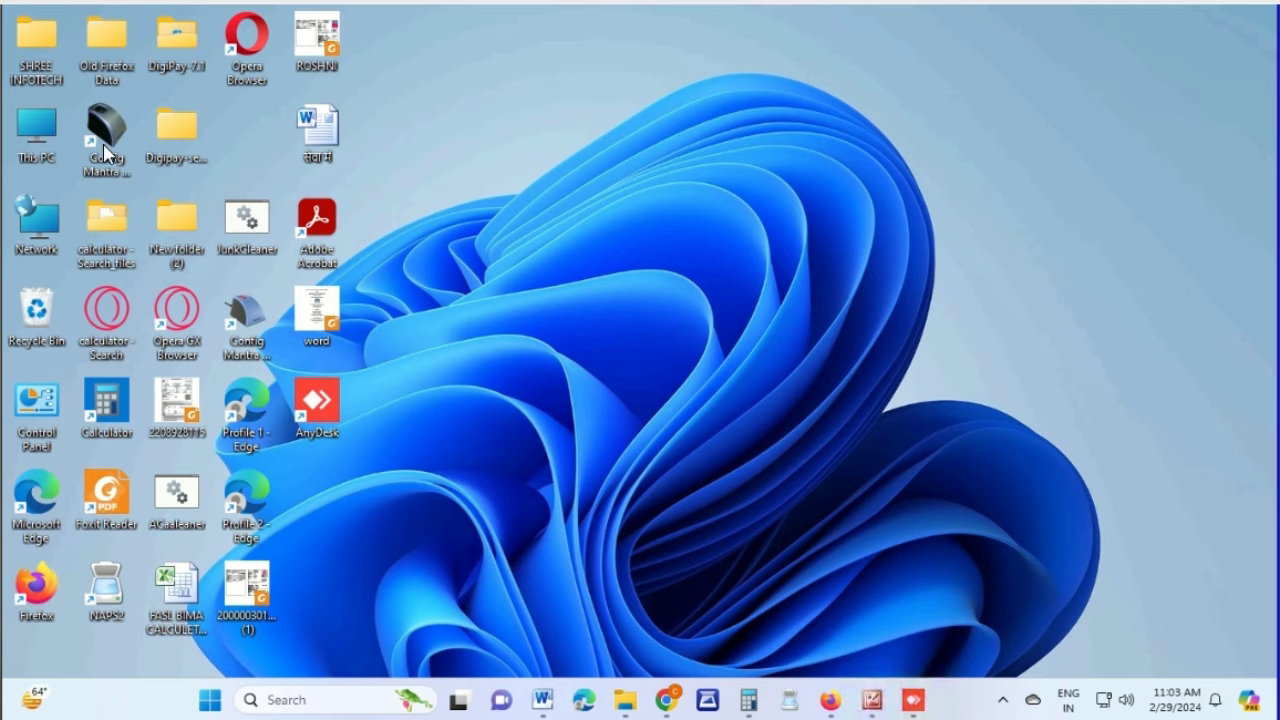
double_click(36, 126)
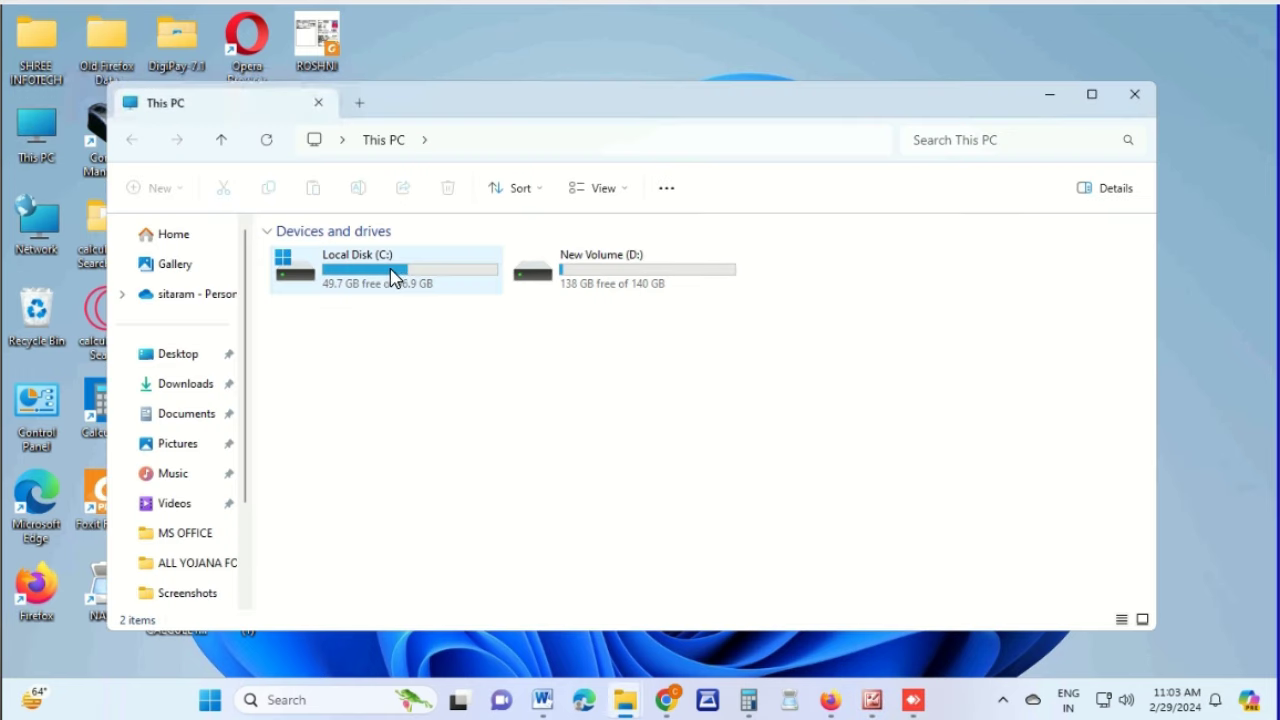
click(212, 397)
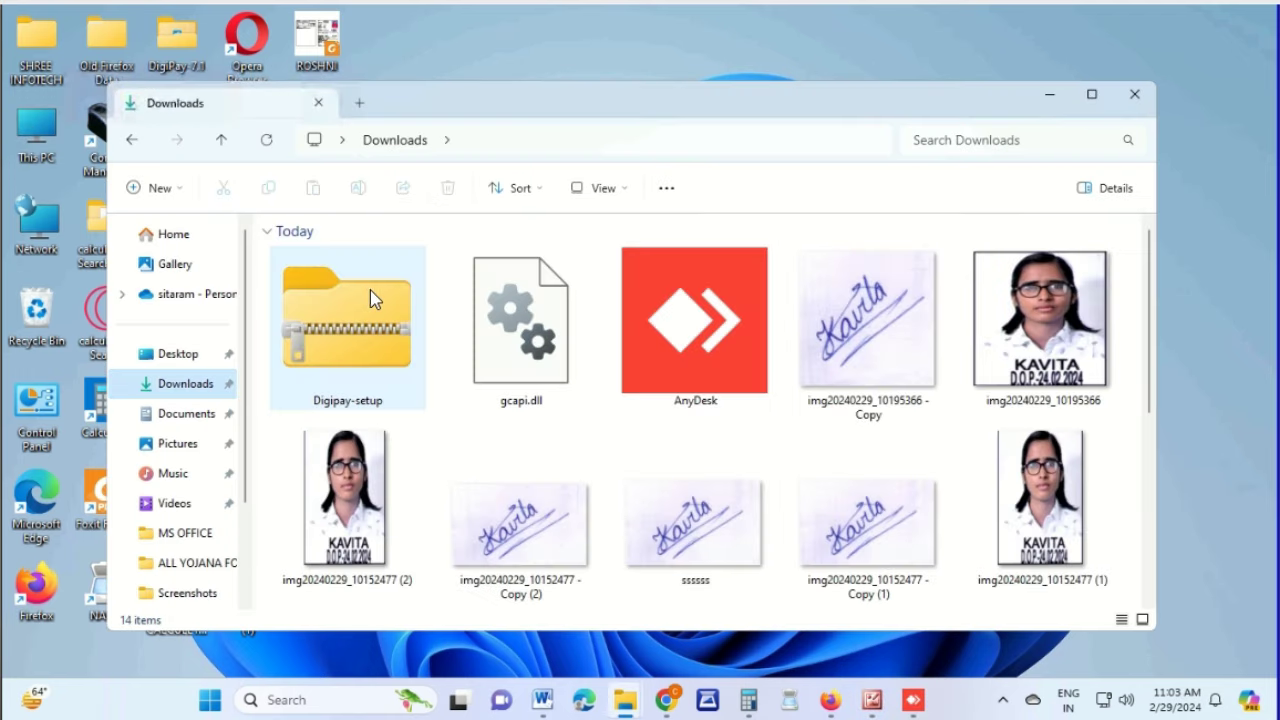
right_click(354, 322)
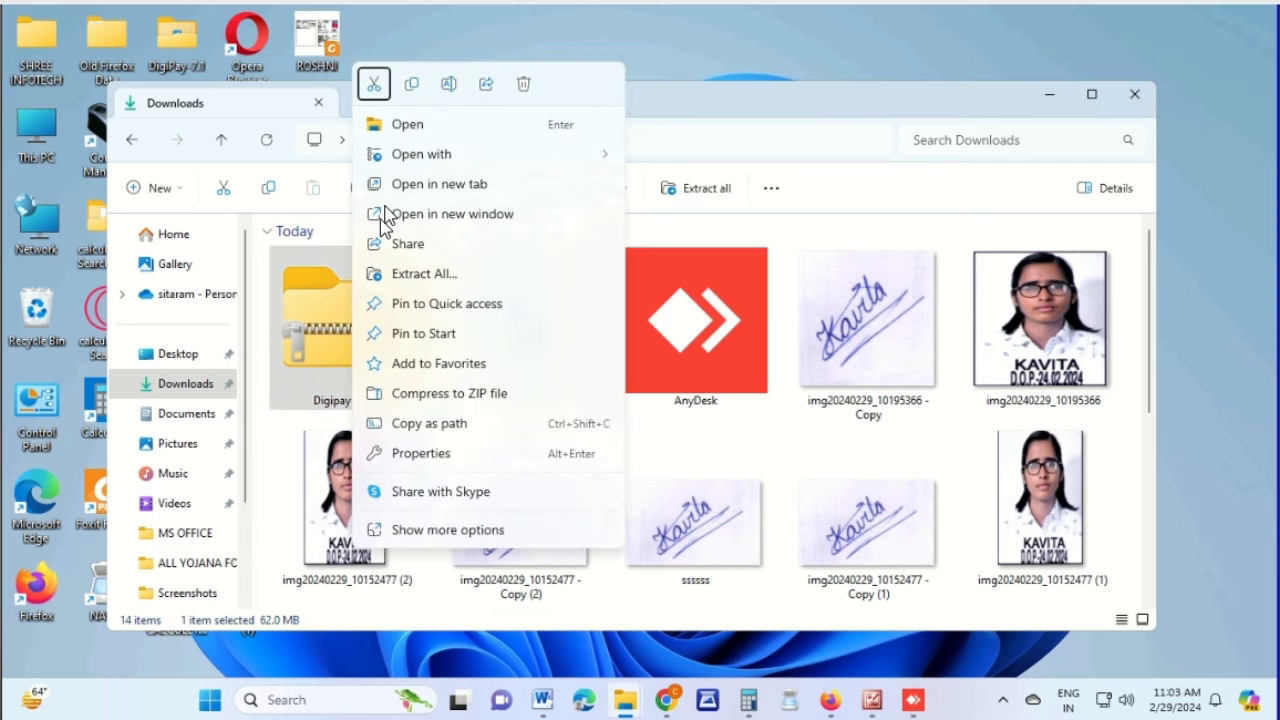
click(414, 281)
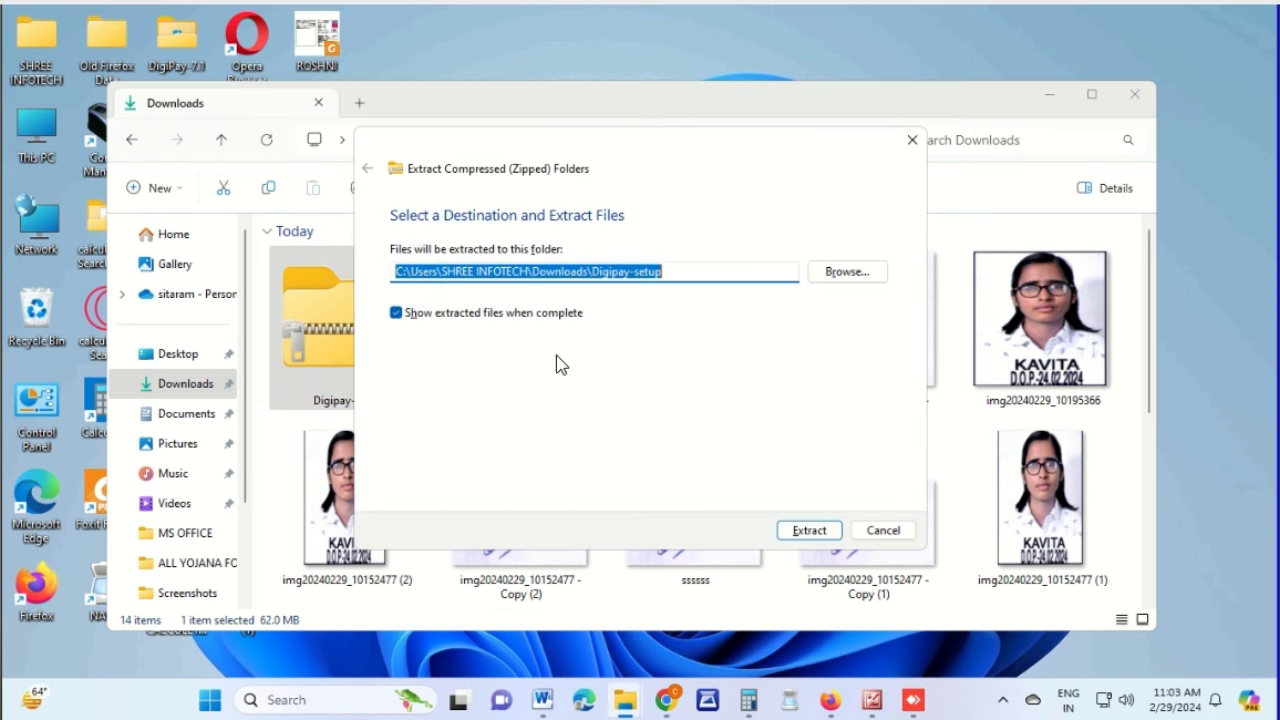
click(806, 530)
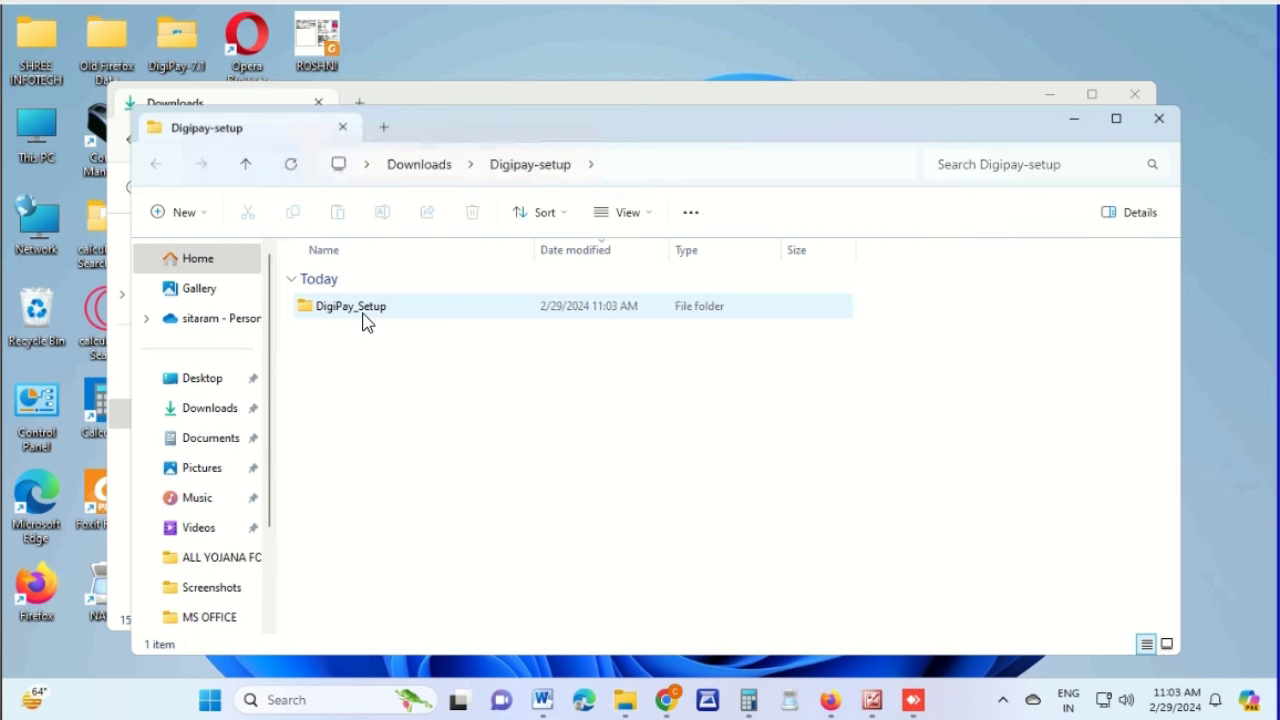
Run DigiPay_Setup_74 as administrator from the extracted DigiPay_Setup folder
double_click(365, 318)
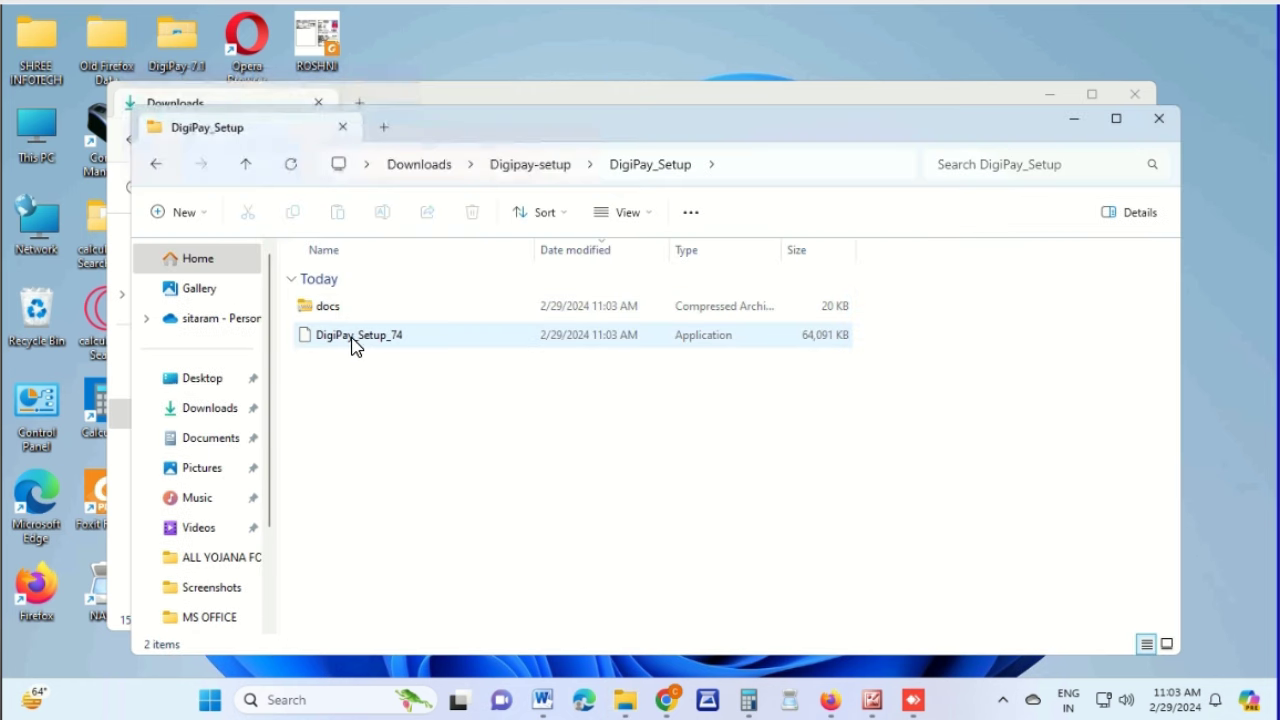
click(350, 336)
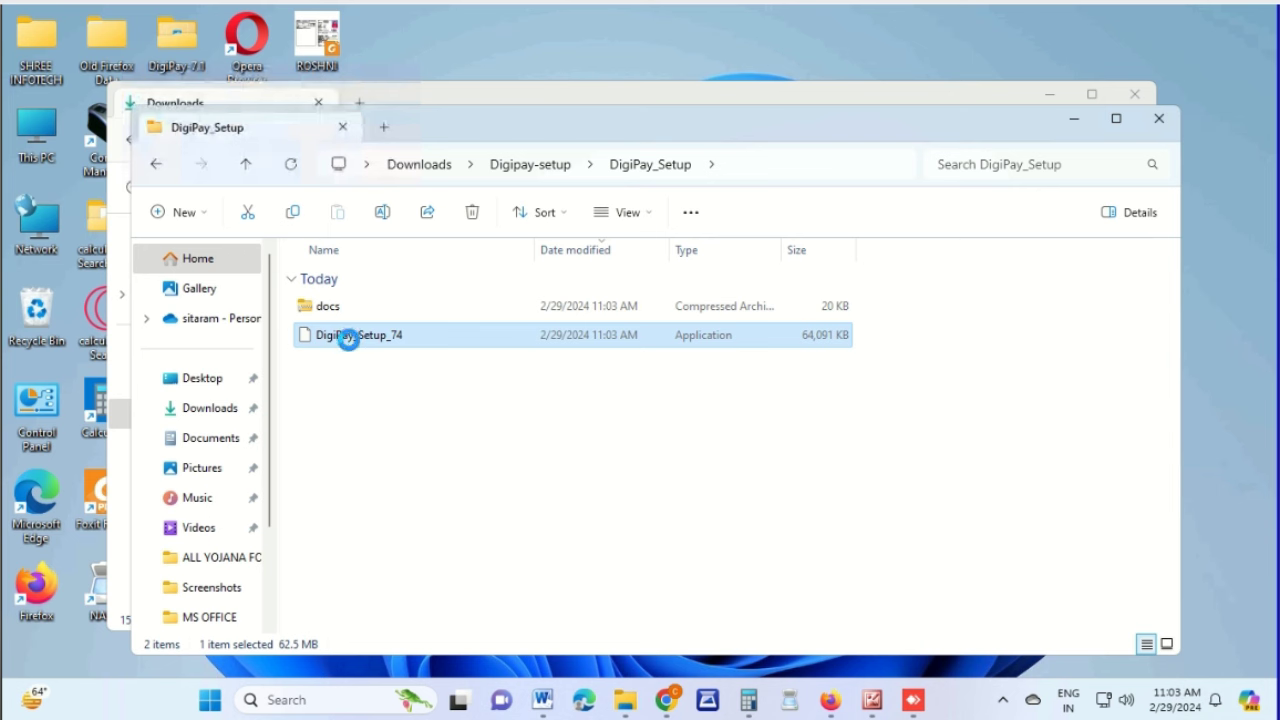
right_click(347, 338)
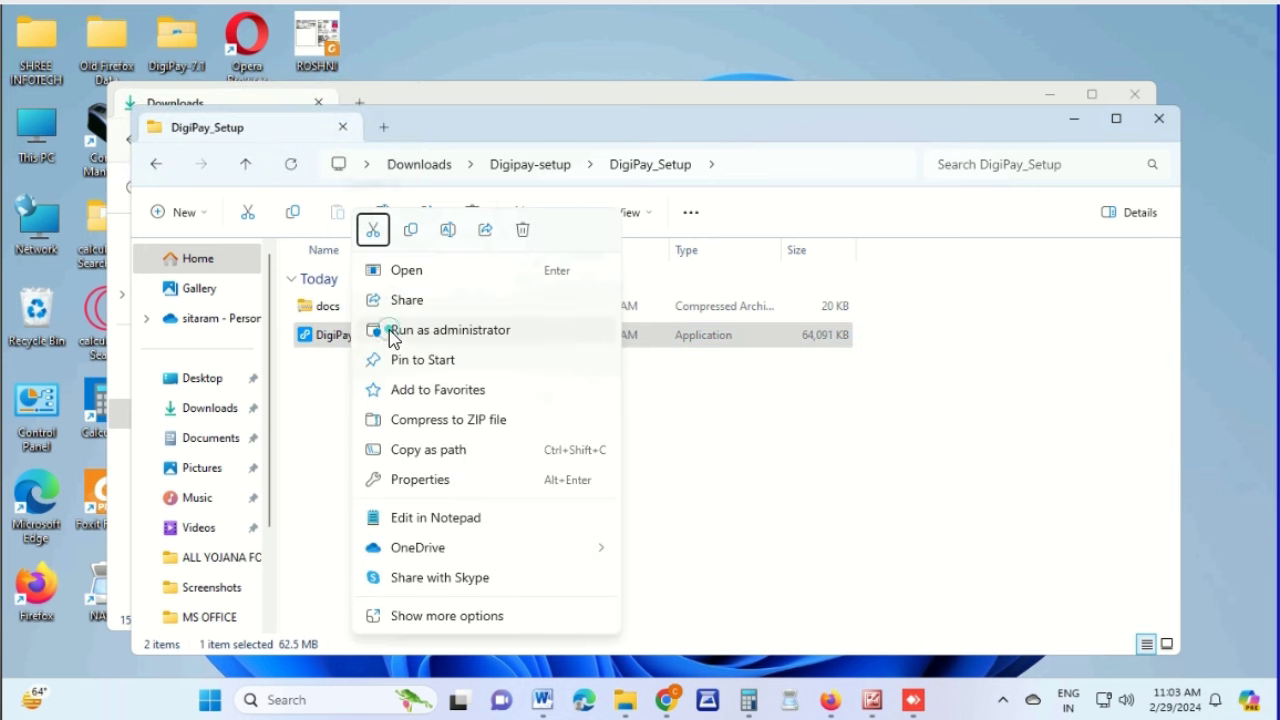
click(382, 331)
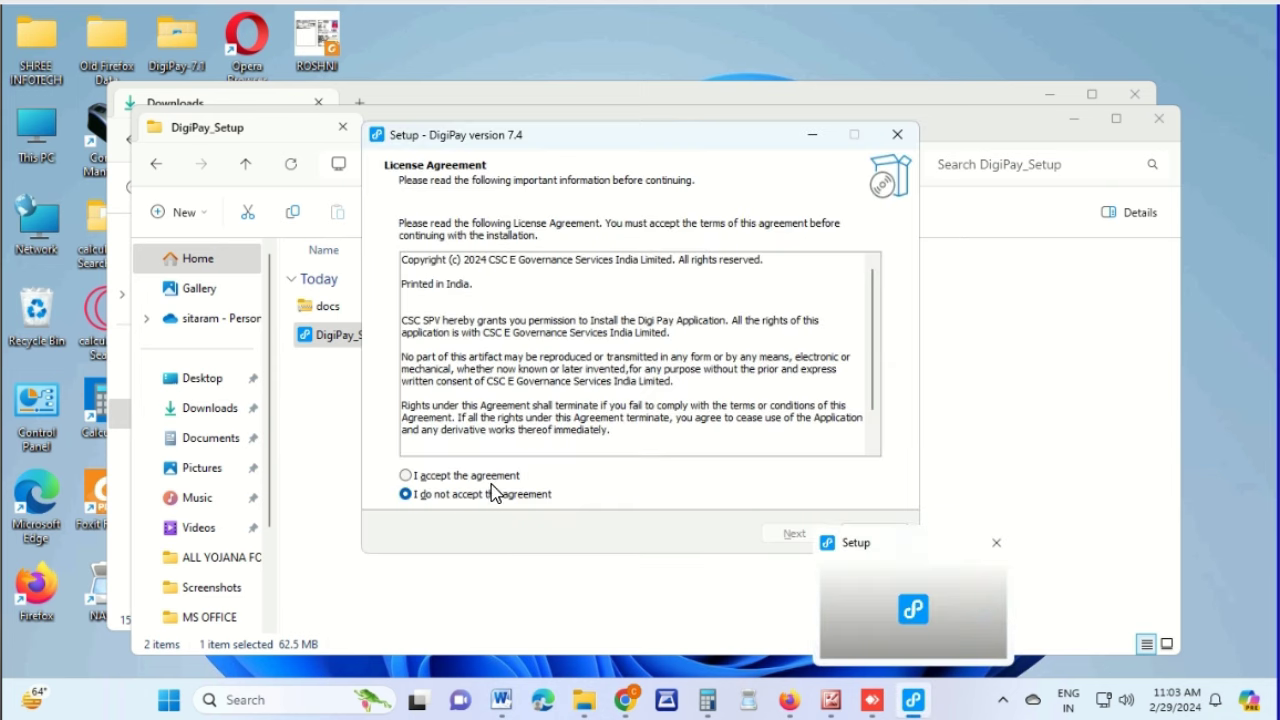
Accept the DigiPay 7.4 license agreement and choose to create a desktop shortcut in the setup wizard
click(466, 476)
click(787, 540)
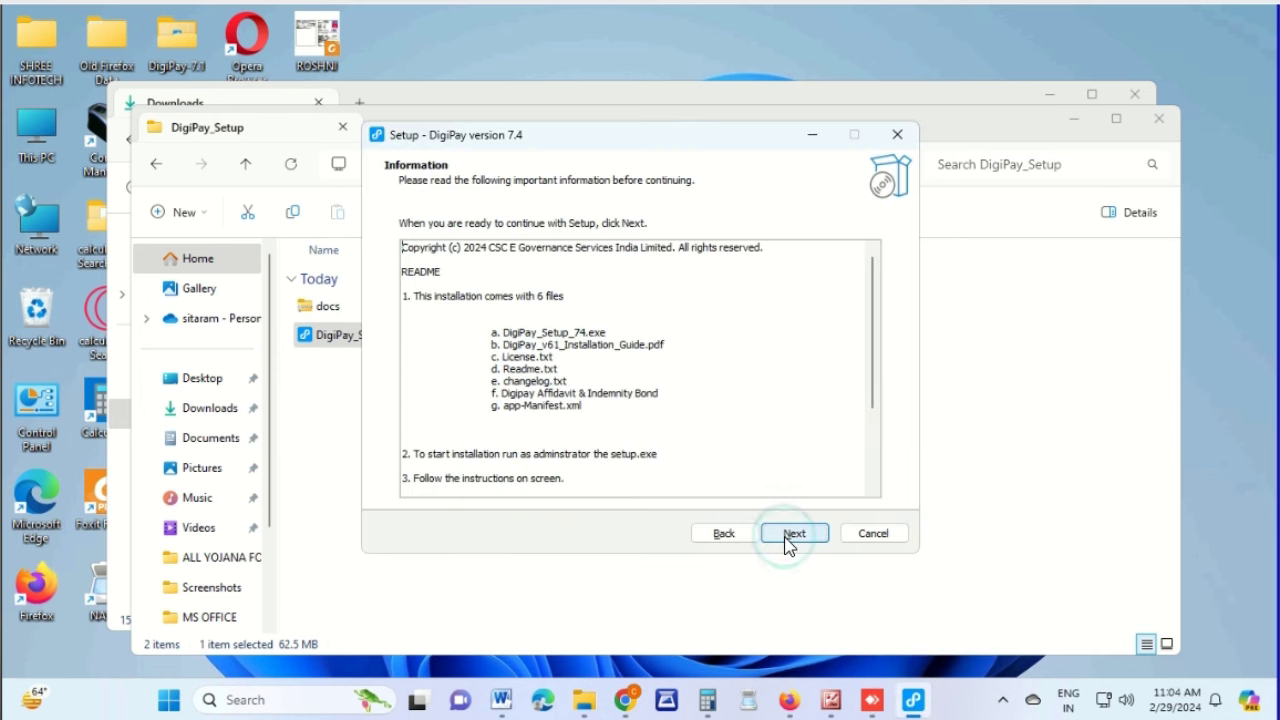
click(787, 541)
click(790, 540)
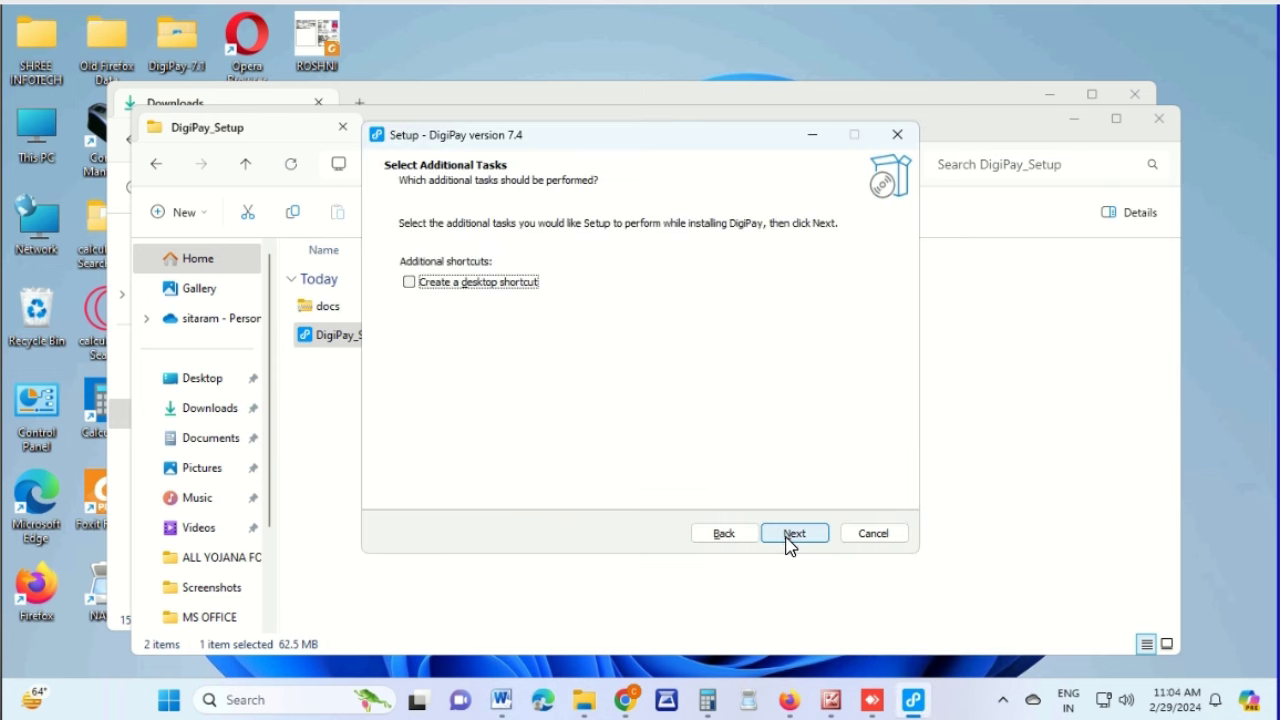
click(490, 284)
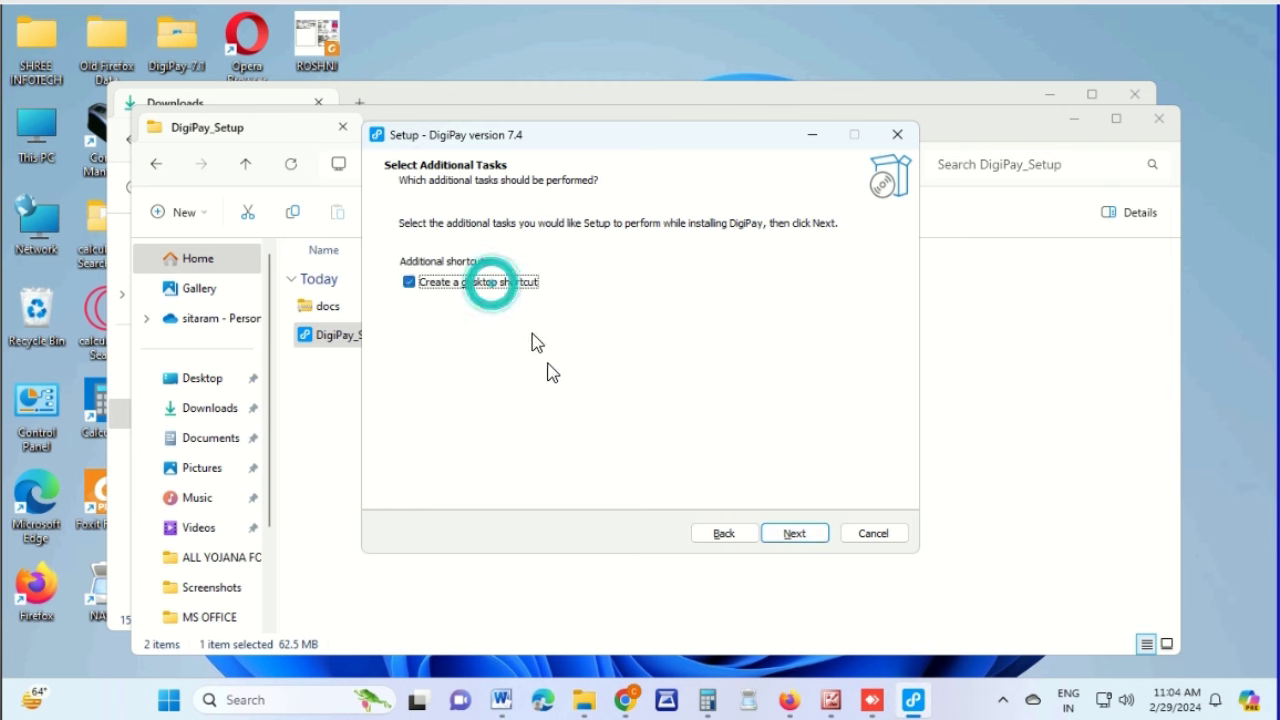
click(787, 535)
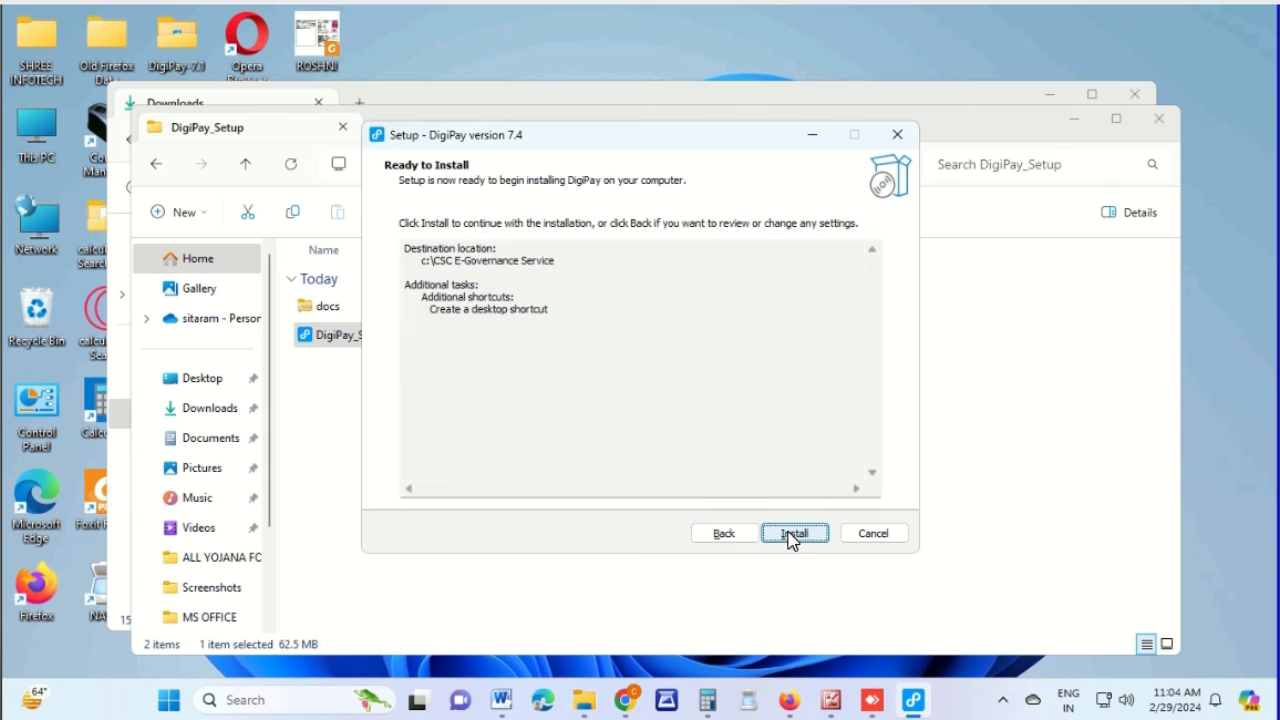
Install DigiPay 7.4 and finish the setup wizard with Launch DigiPay enabled
click(792, 537)
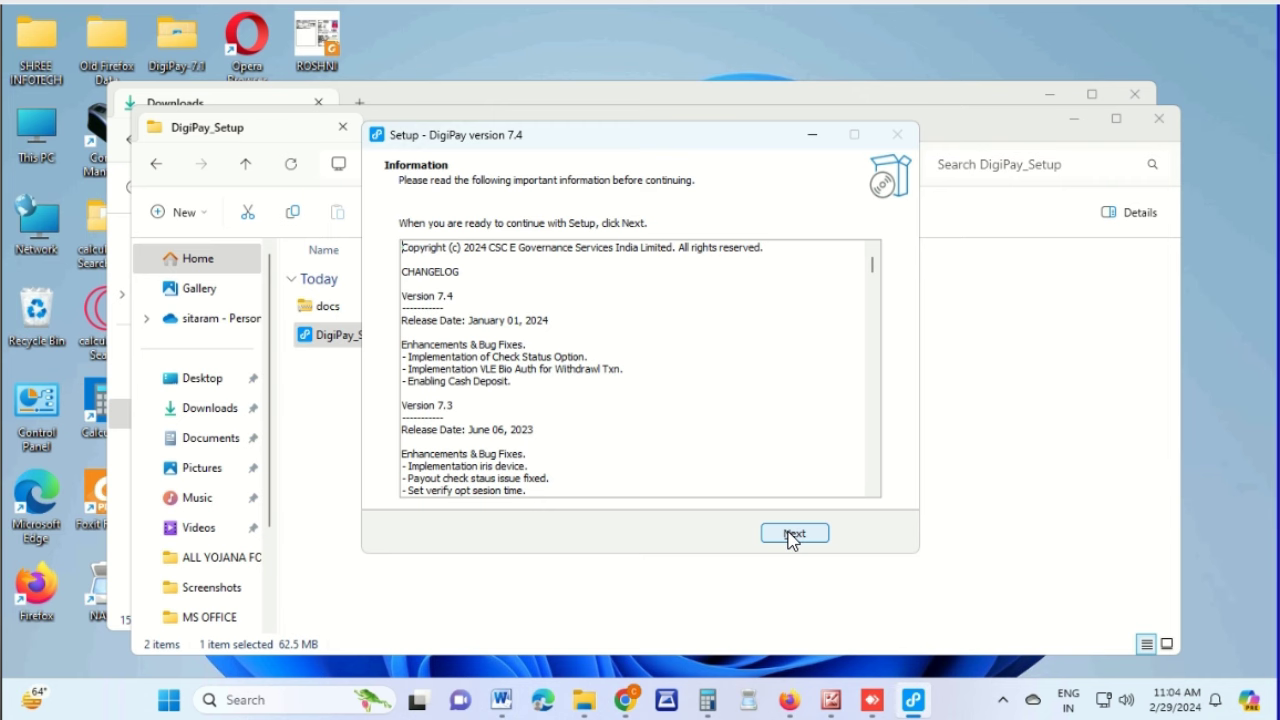
click(792, 535)
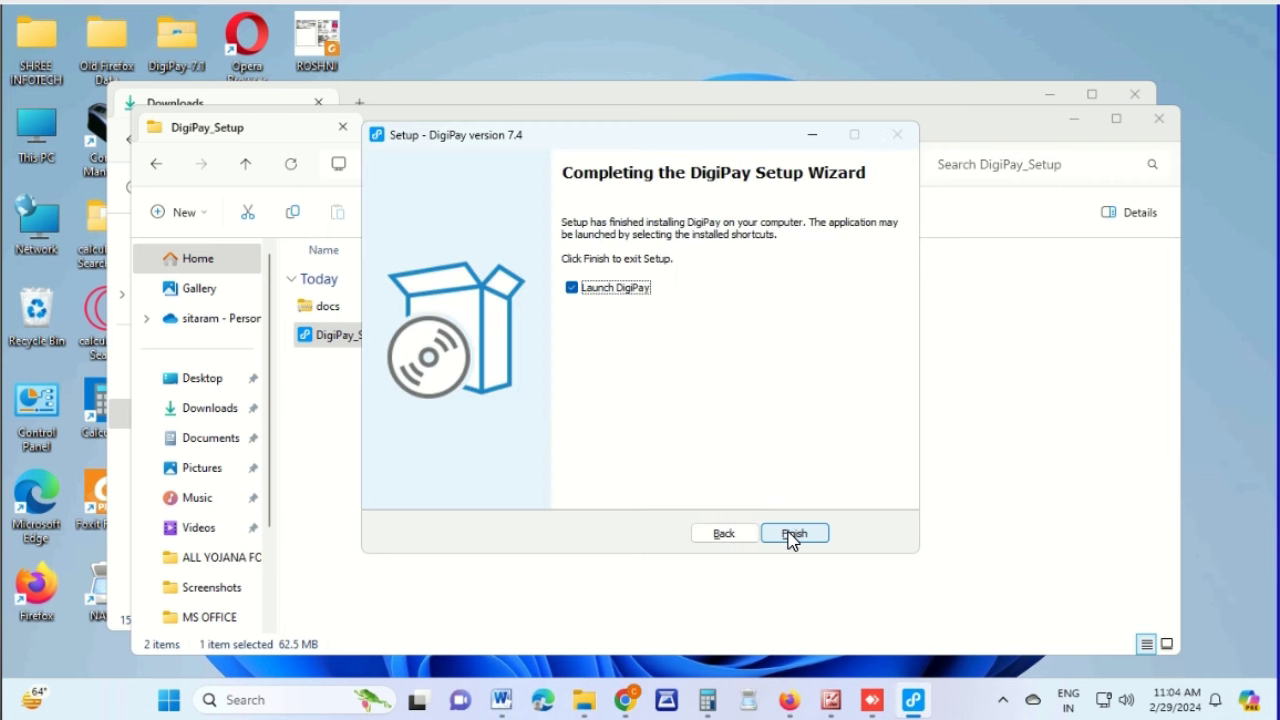
click(791, 535)
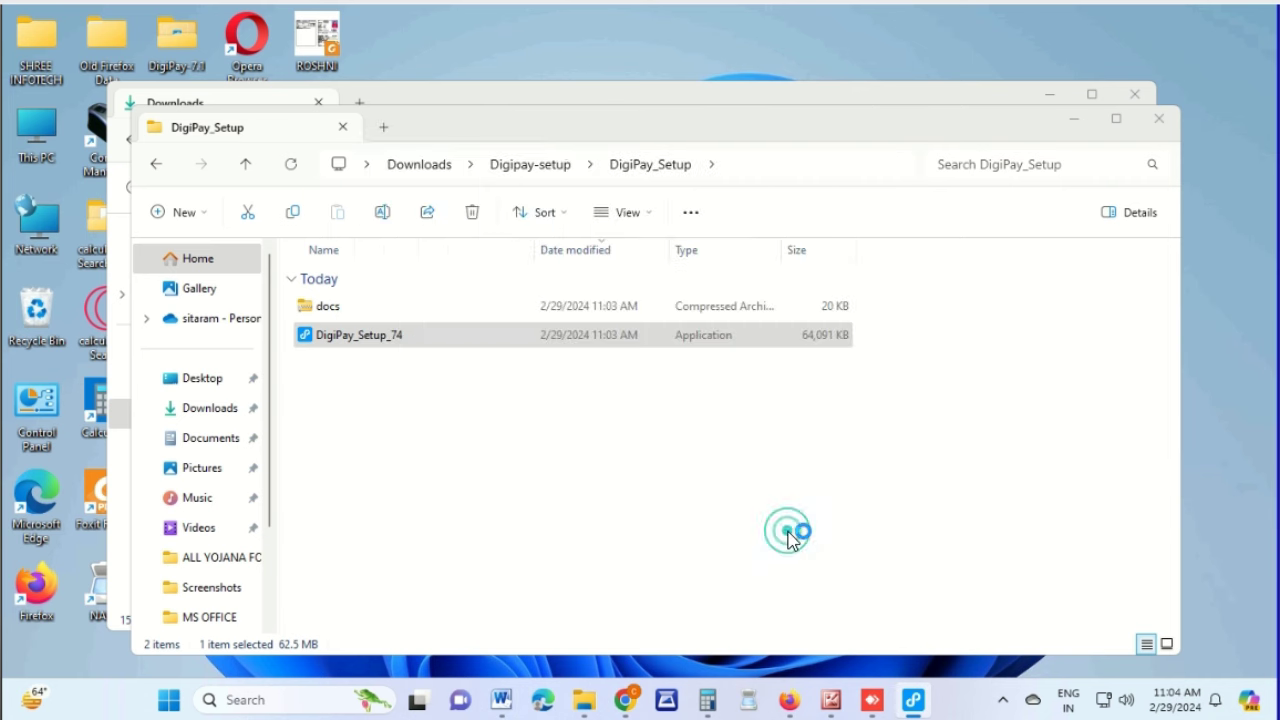
Close the DigiPay_Setup and Downloads folder windows
click(1168, 120)
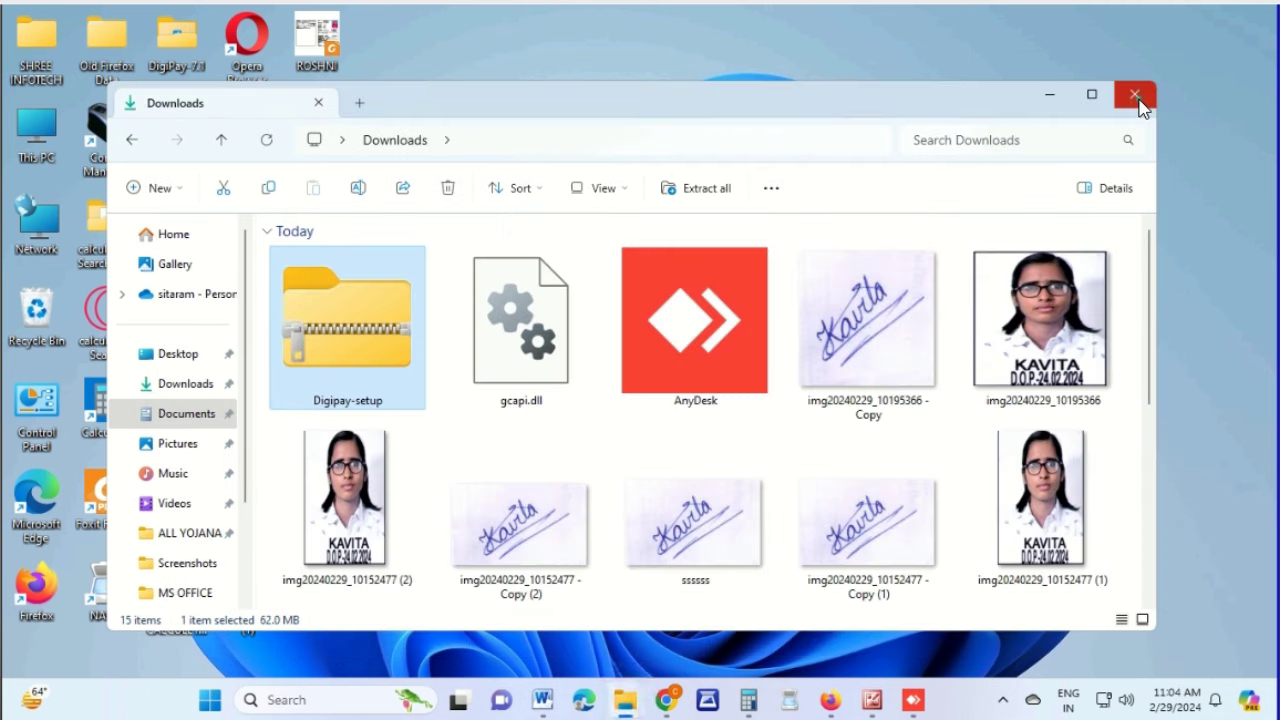
click(1137, 100)
right_click(639, 235)
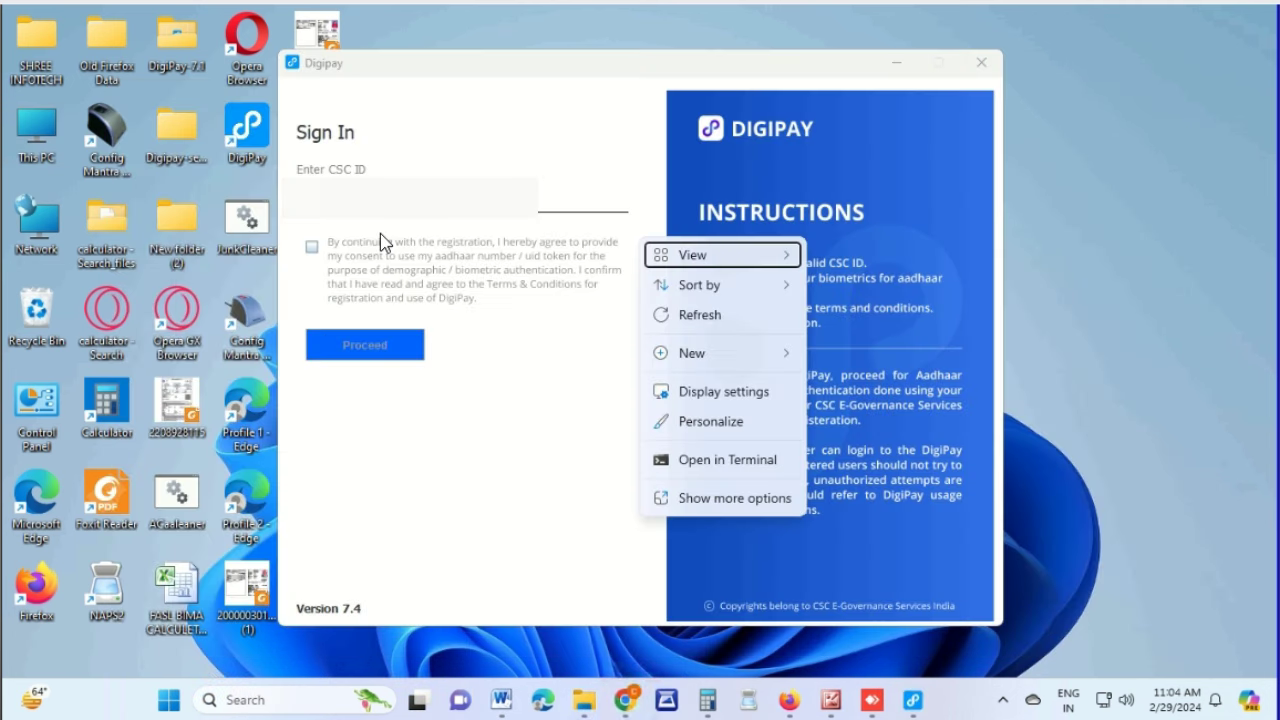
Enter the CSC ID on the DigiPay sign-in form, agree to the consent terms and proceed
click(365, 198)
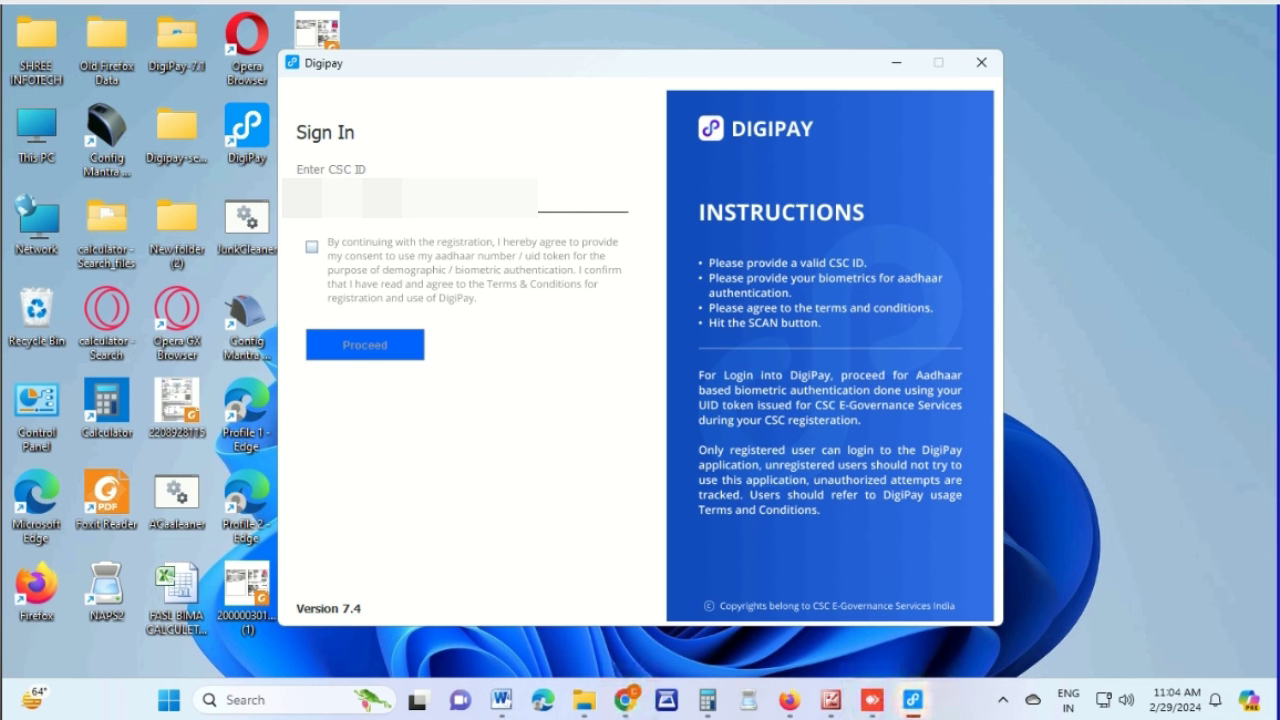
click(420, 157)
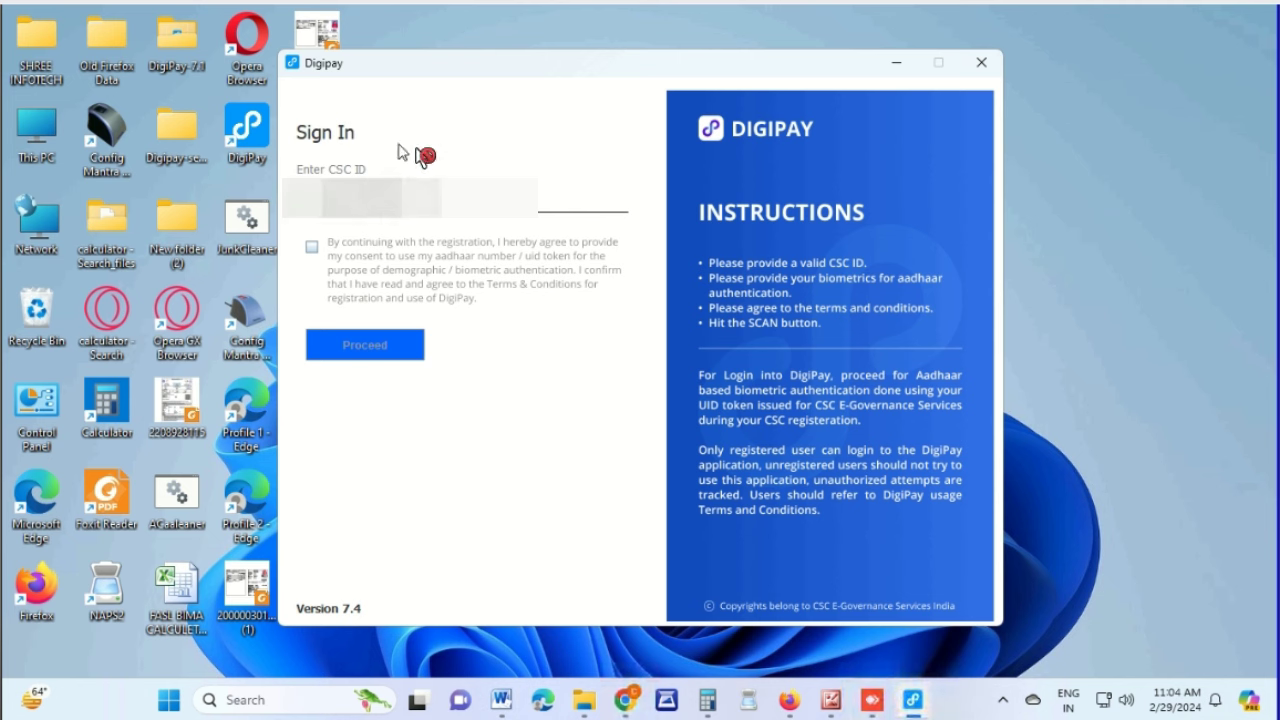
click(311, 246)
click(377, 352)
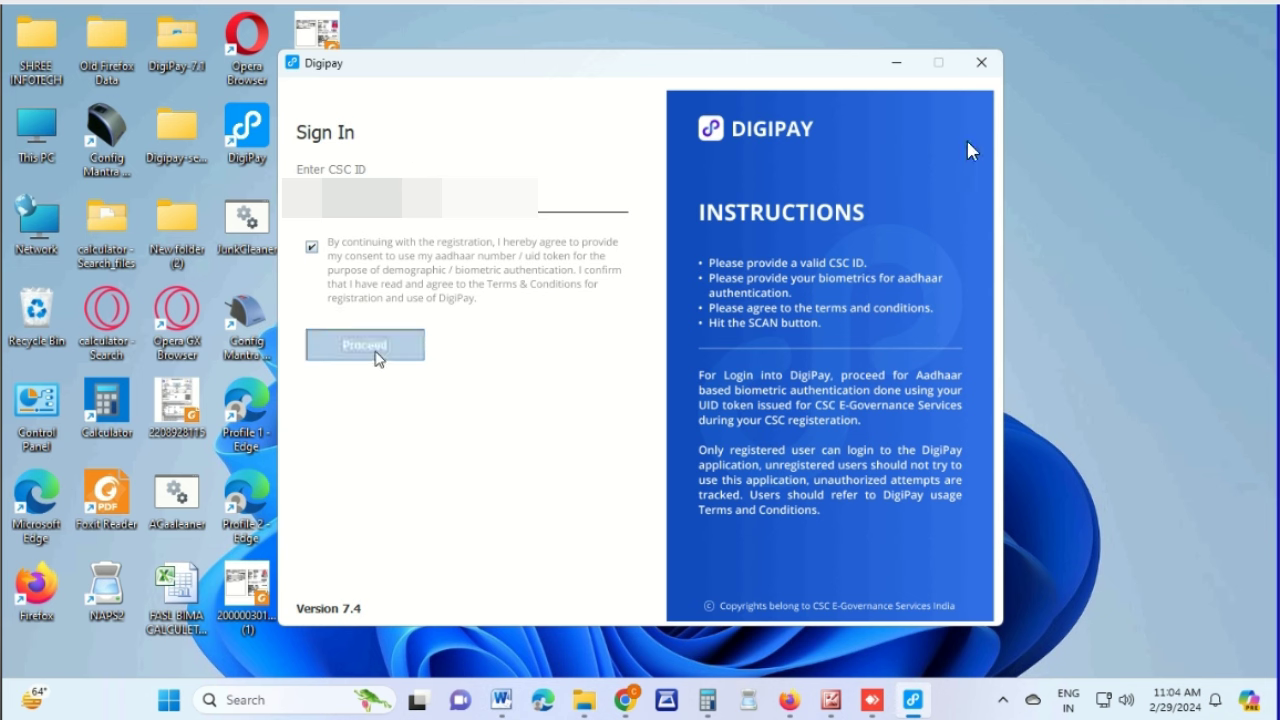
click(1076, 144)
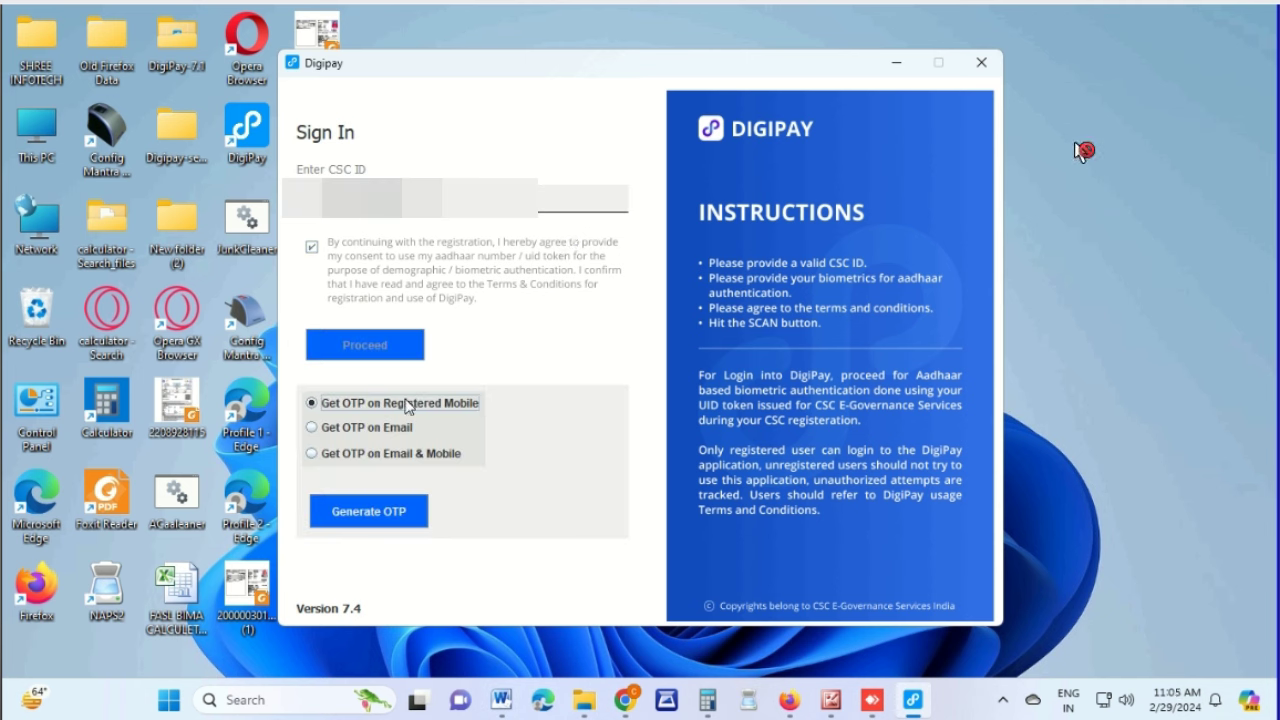
Try generating the sign-in OTP with Get OTP on Email & Mobile and with Get OTP on Email, dismissing each alert
click(315, 453)
click(399, 520)
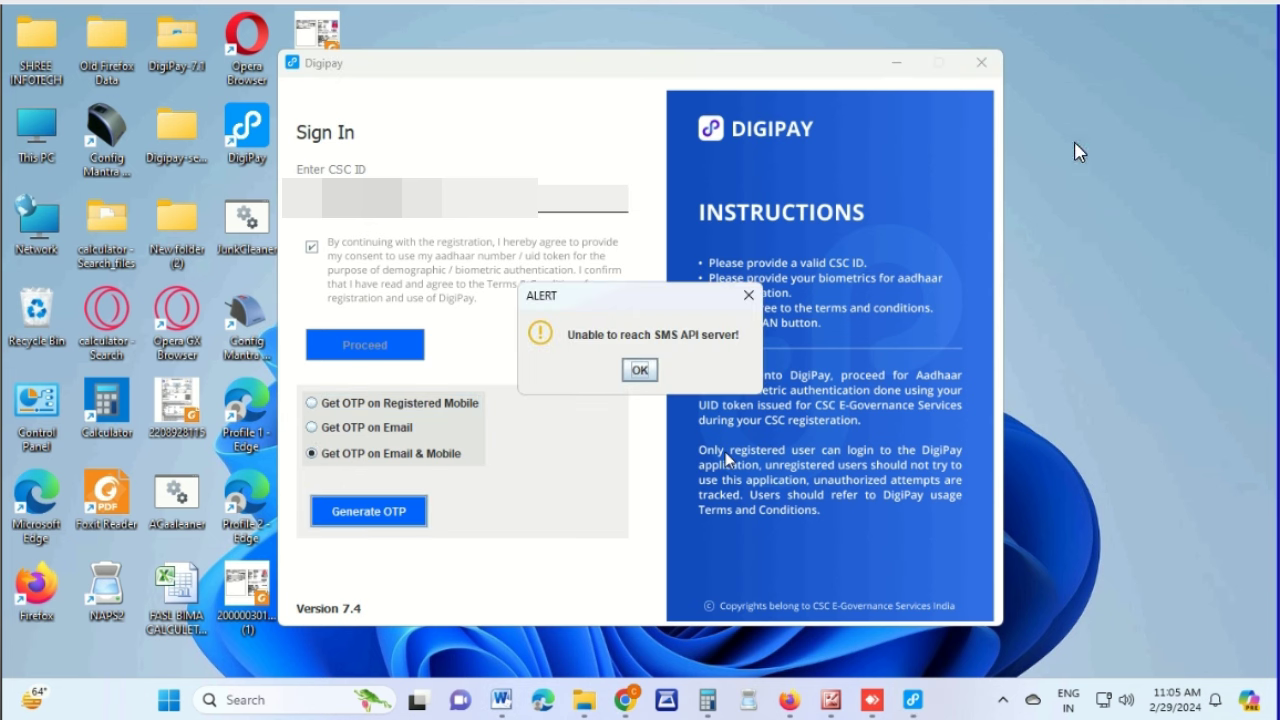
click(645, 372)
click(648, 372)
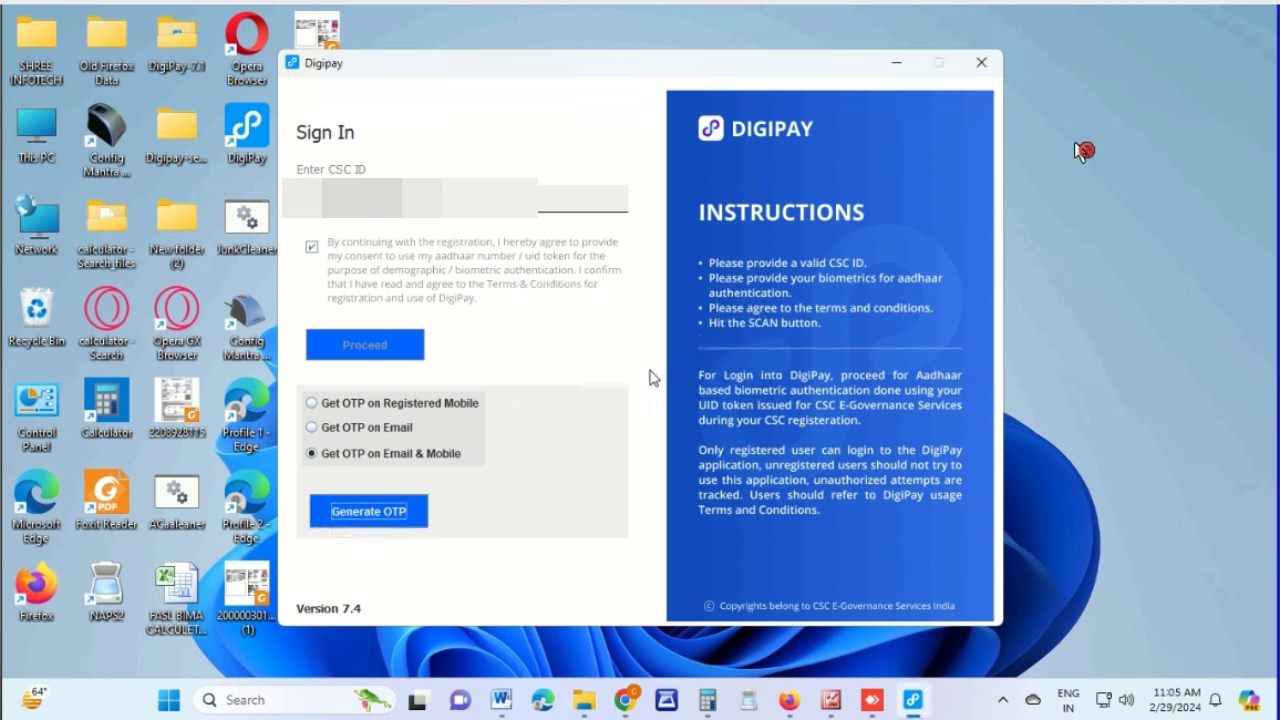
click(396, 522)
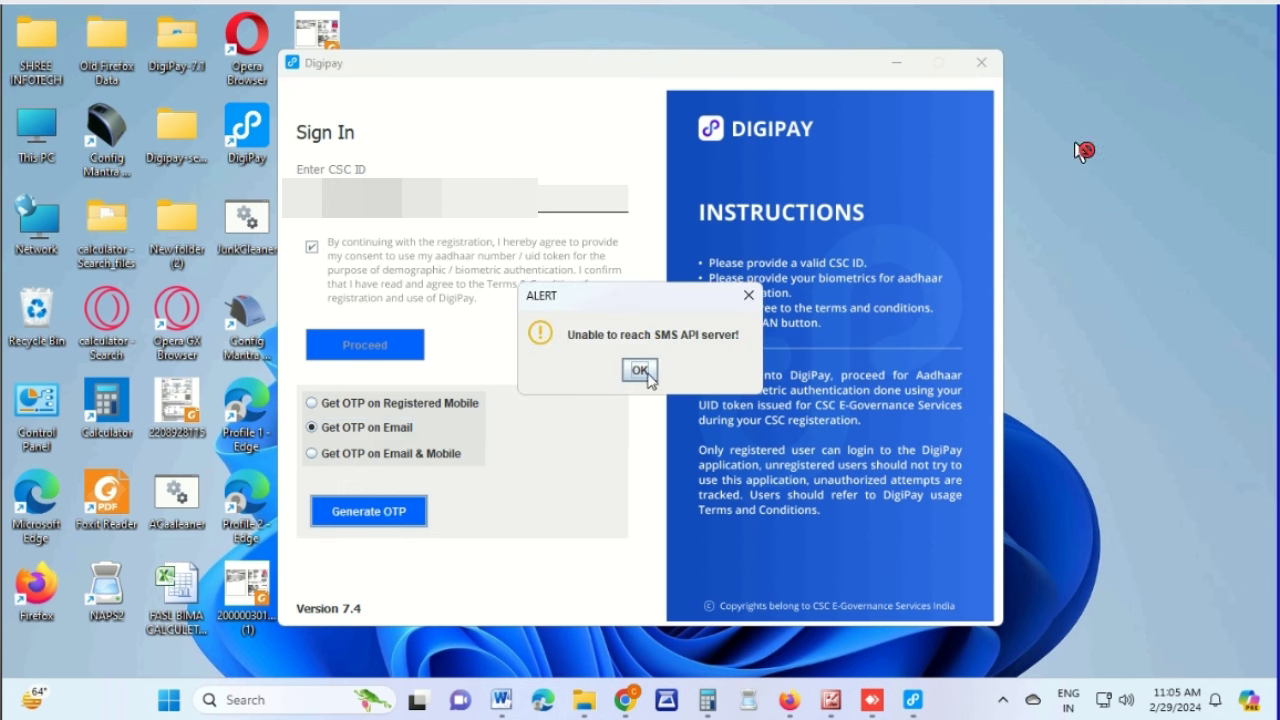
click(640, 371)
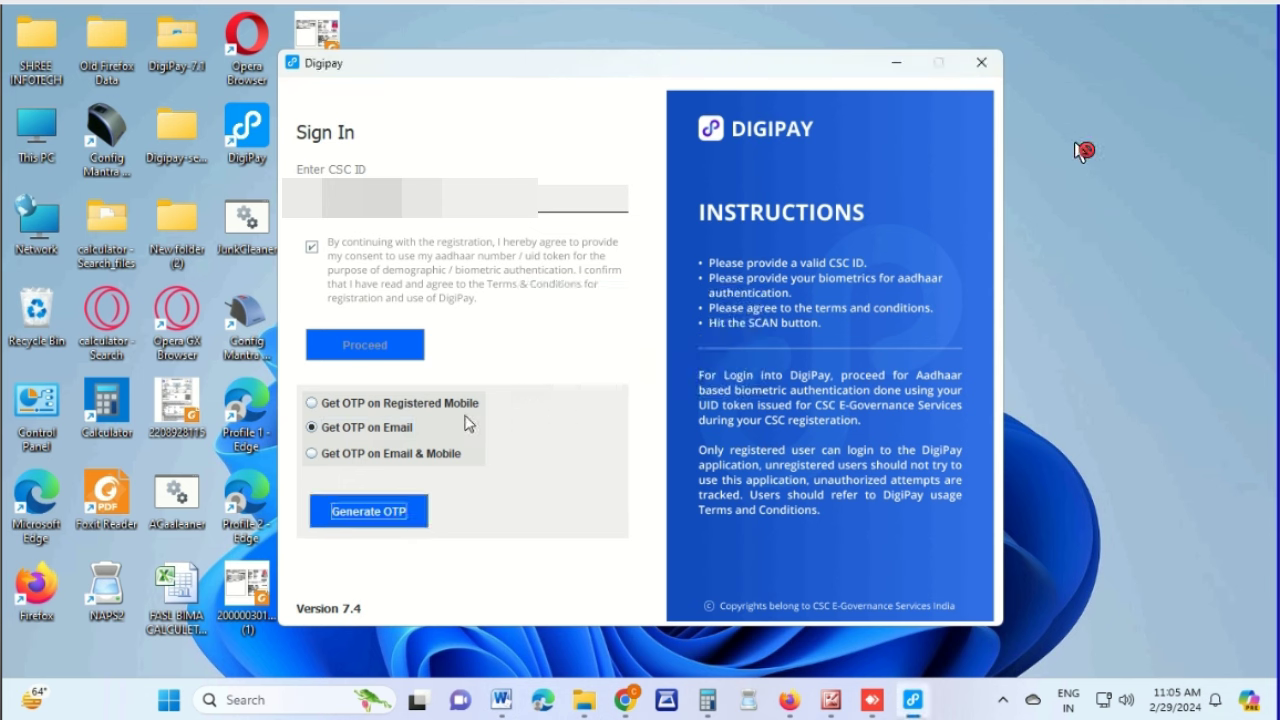
Try generating the OTP on the registered mobile, dismiss the alert and request it again
click(311, 403)
click(375, 510)
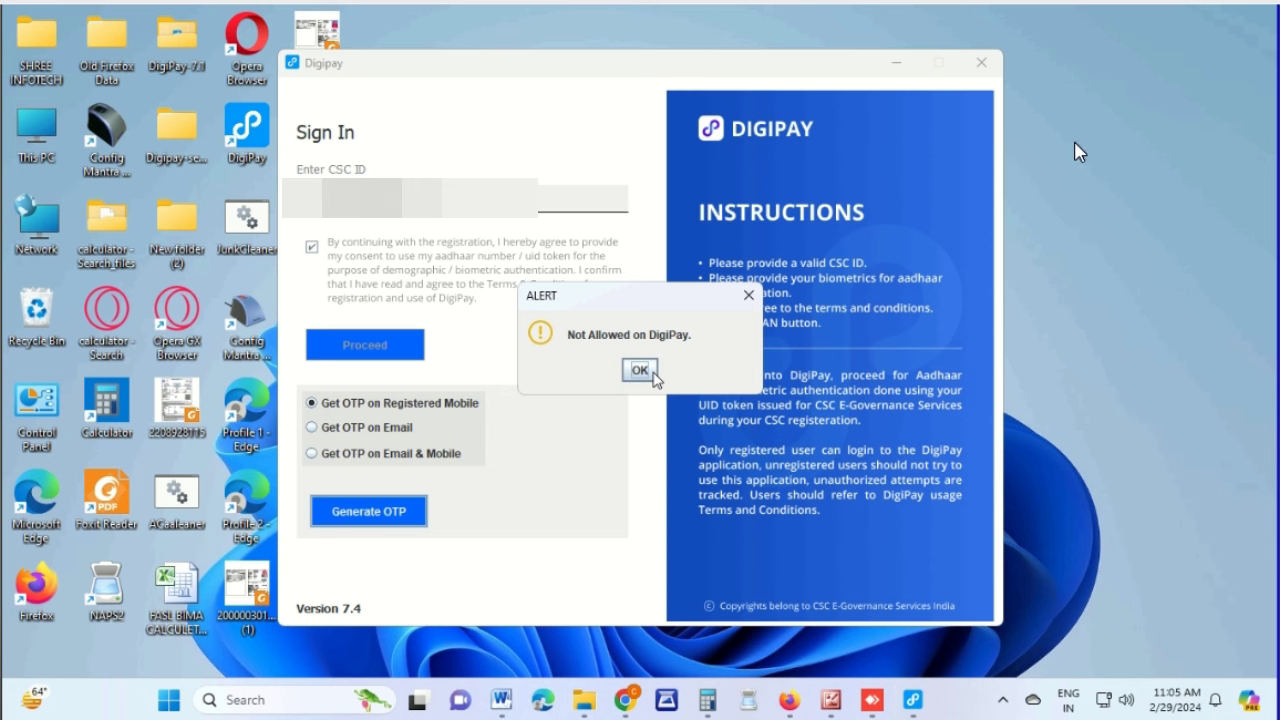
click(640, 371)
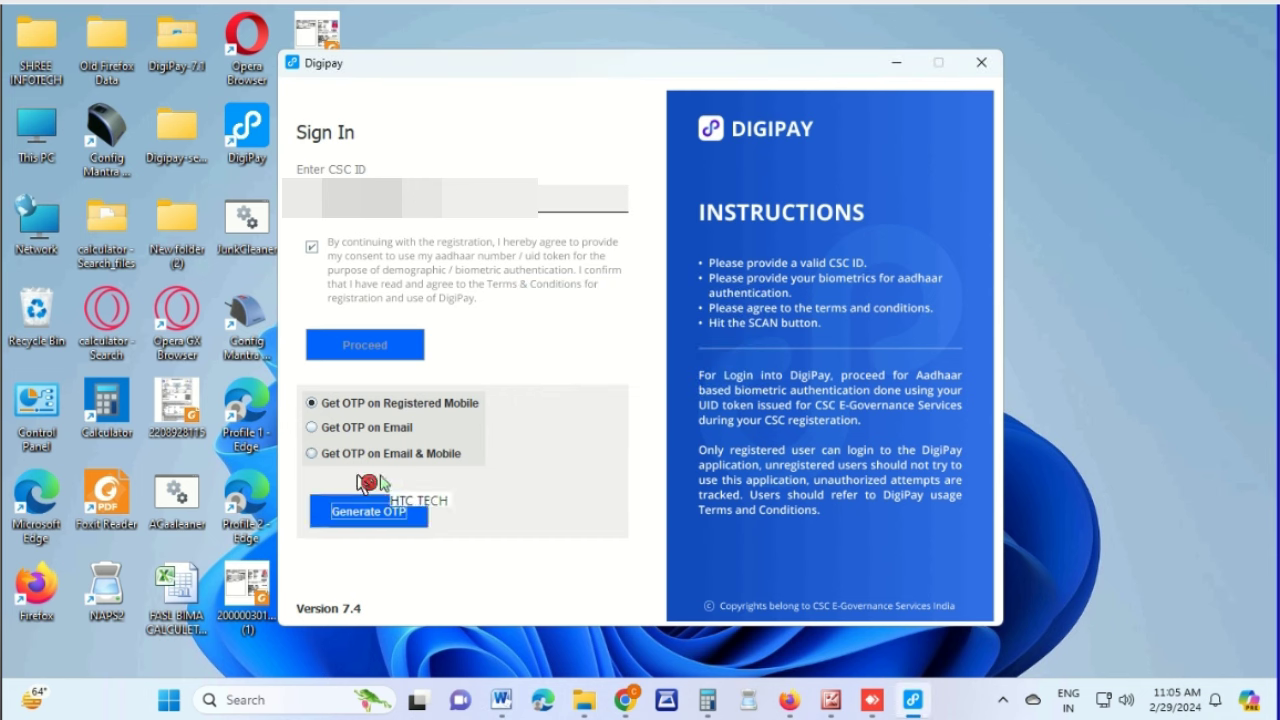
click(343, 512)
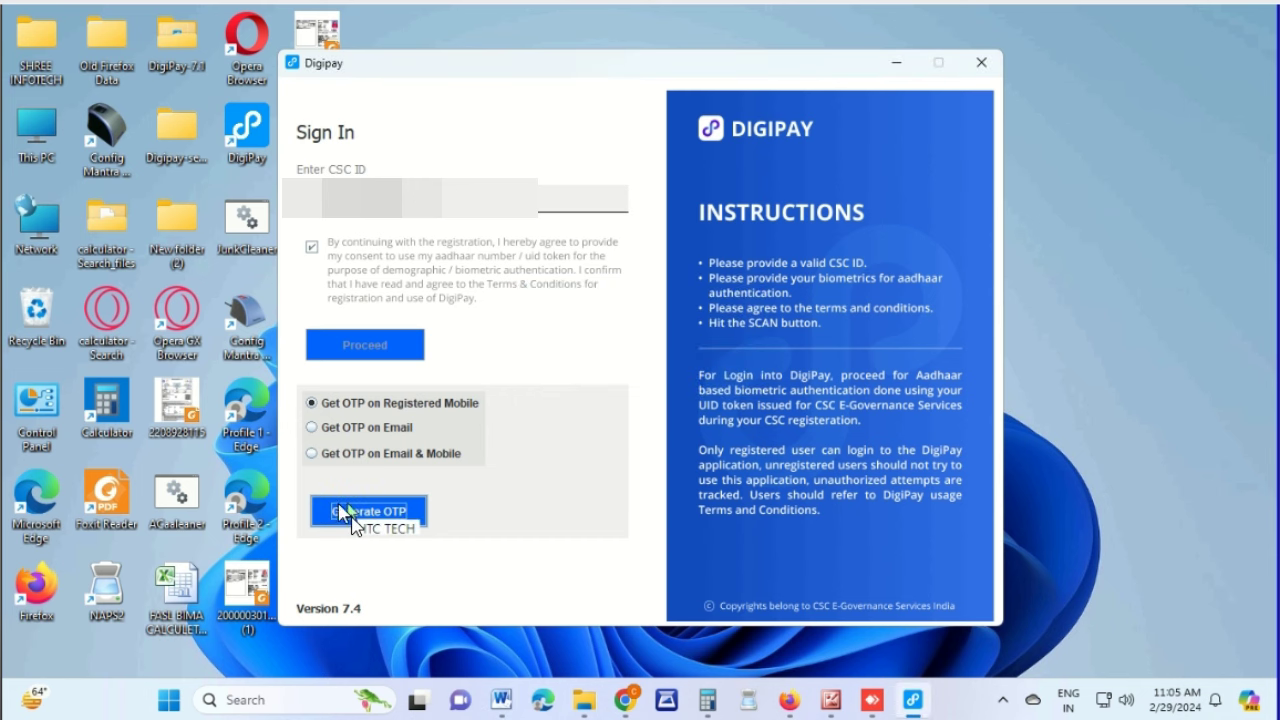
Retry the OTP request on Email & Mobile and on Email only, dismissing the alert after each attempt
click(312, 453)
click(340, 511)
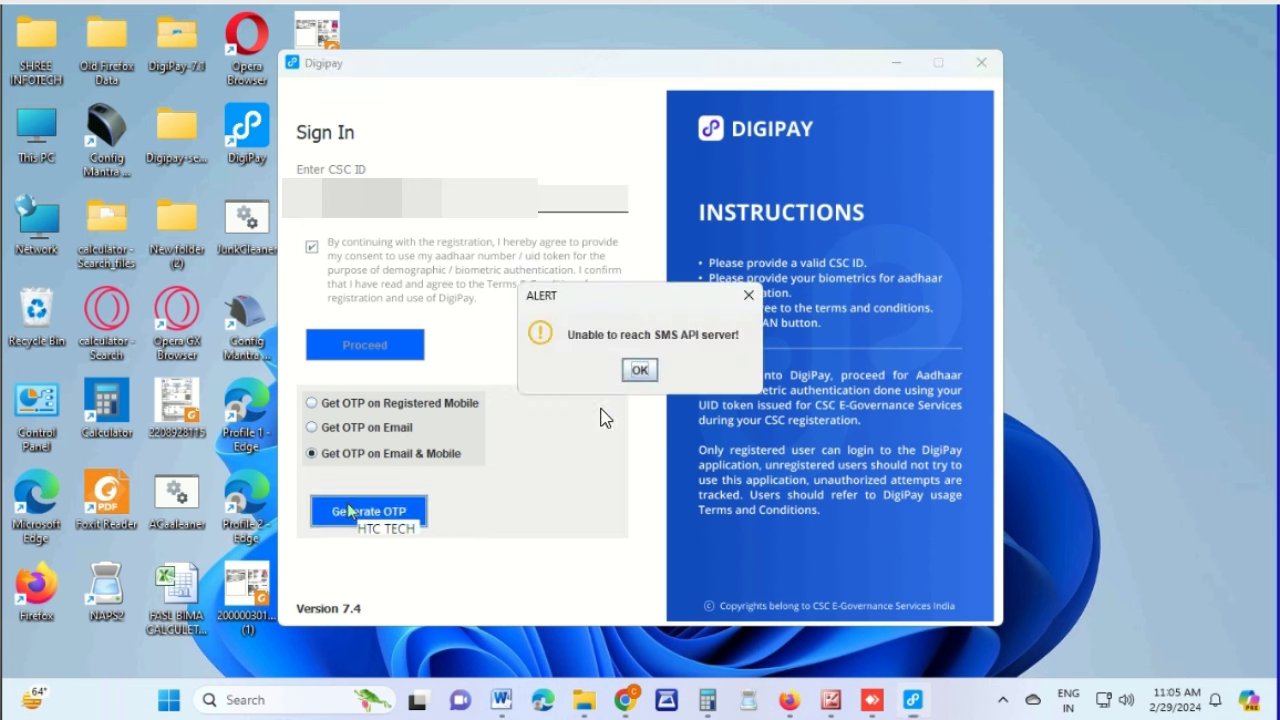
click(640, 371)
click(355, 430)
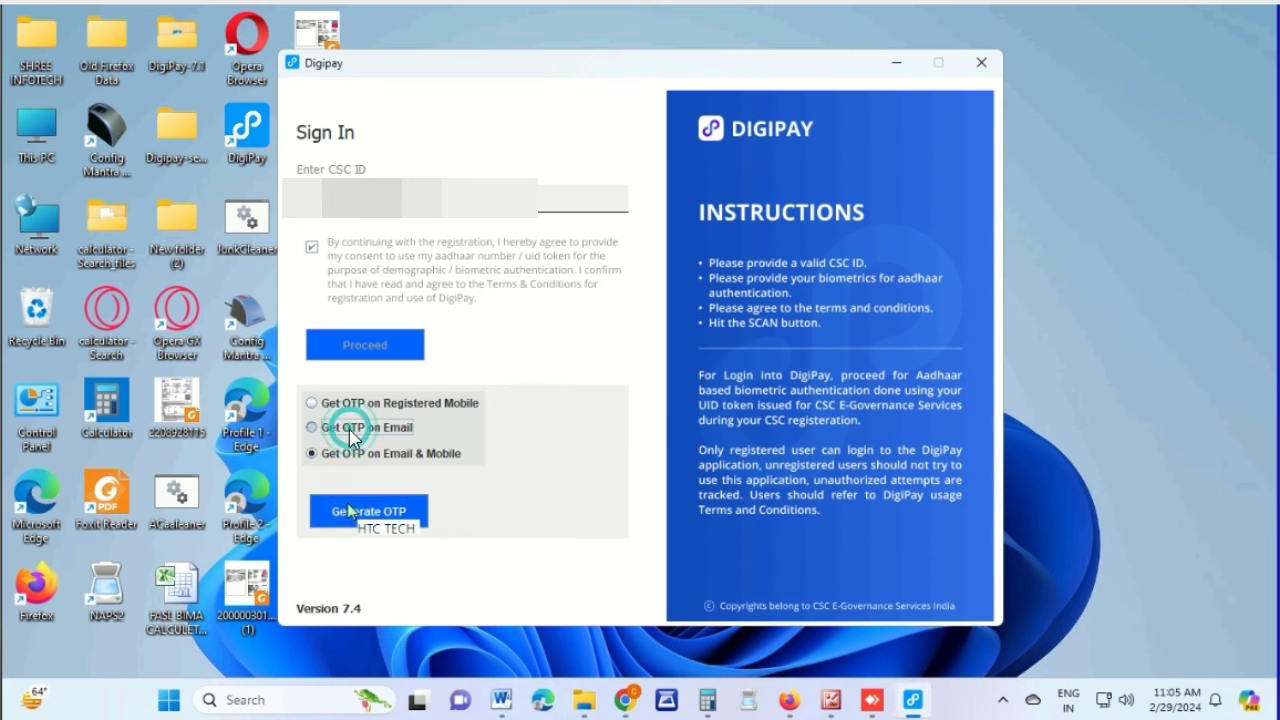
click(370, 513)
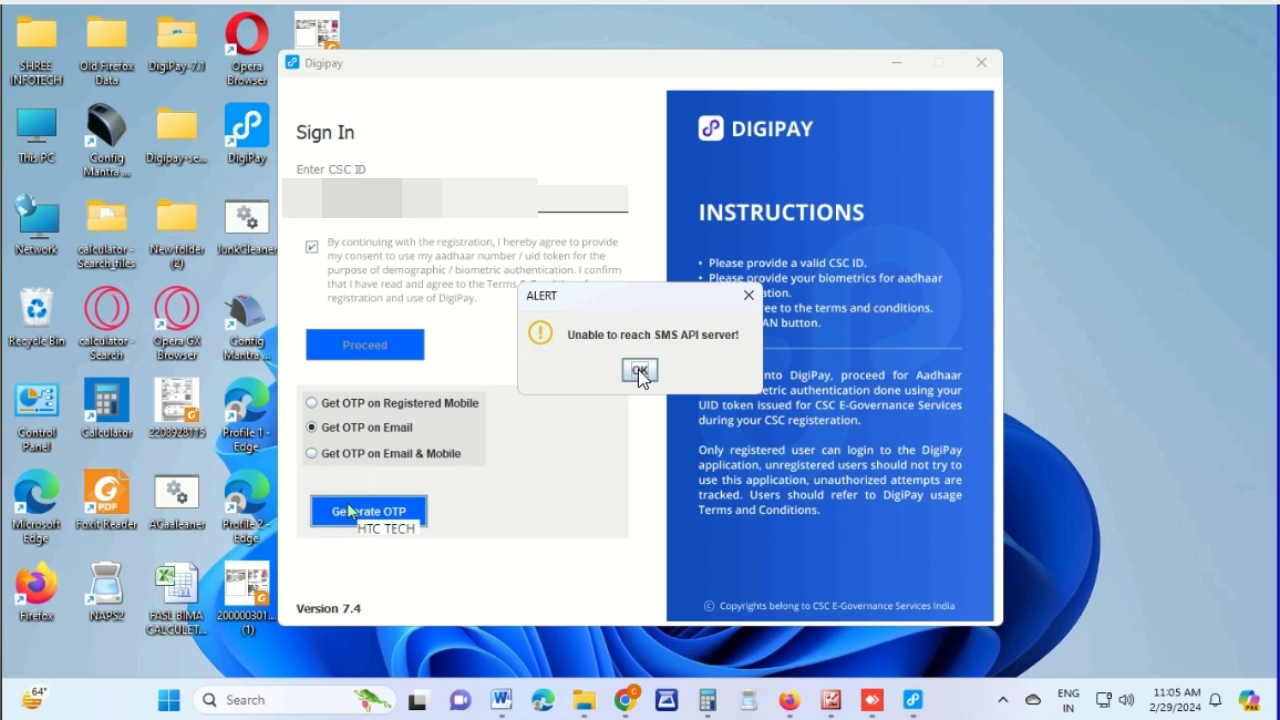
click(638, 369)
Select Get OTP on Registered Mobile and request the OTP, dismissing the alert and requesting it once more
click(372, 404)
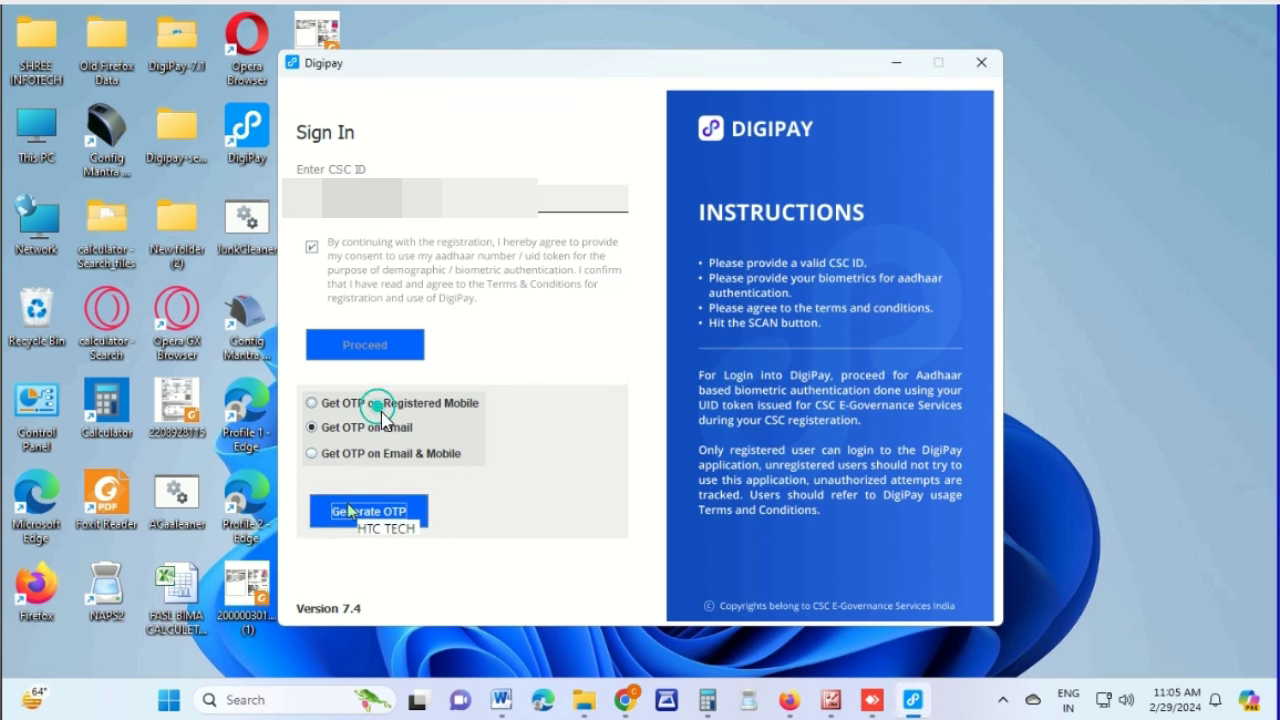
click(418, 520)
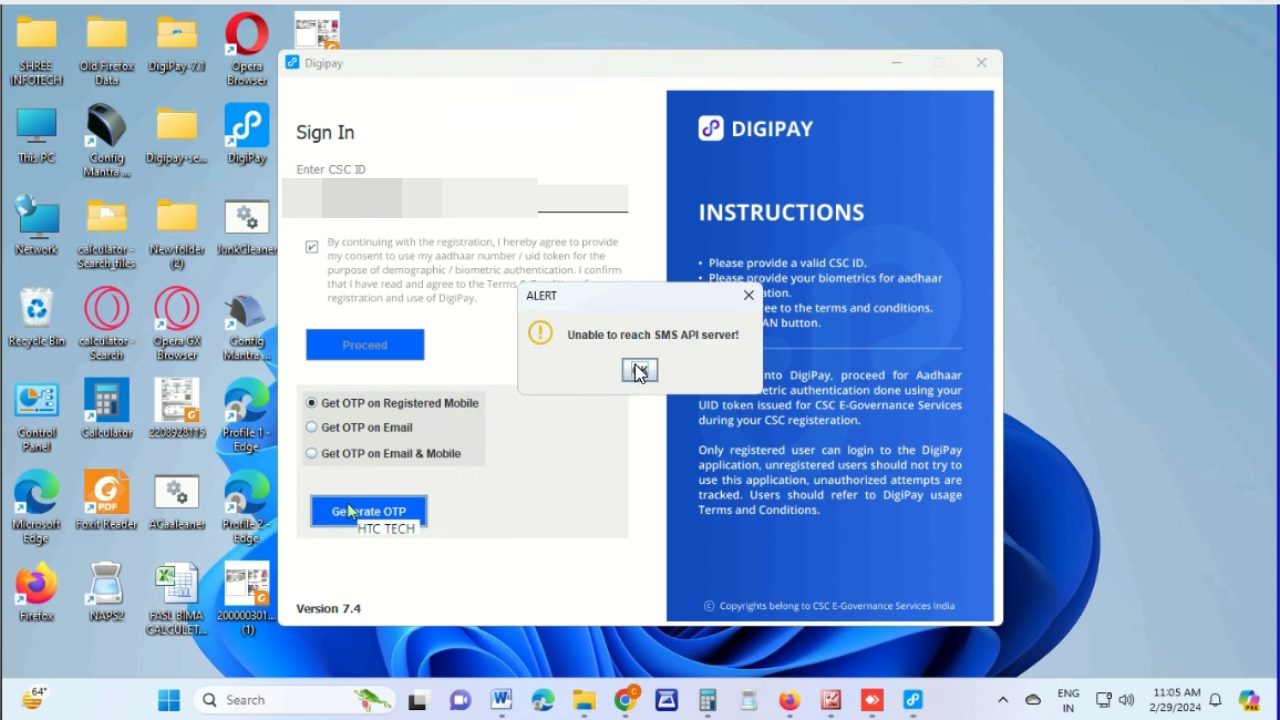
click(638, 370)
click(368, 512)
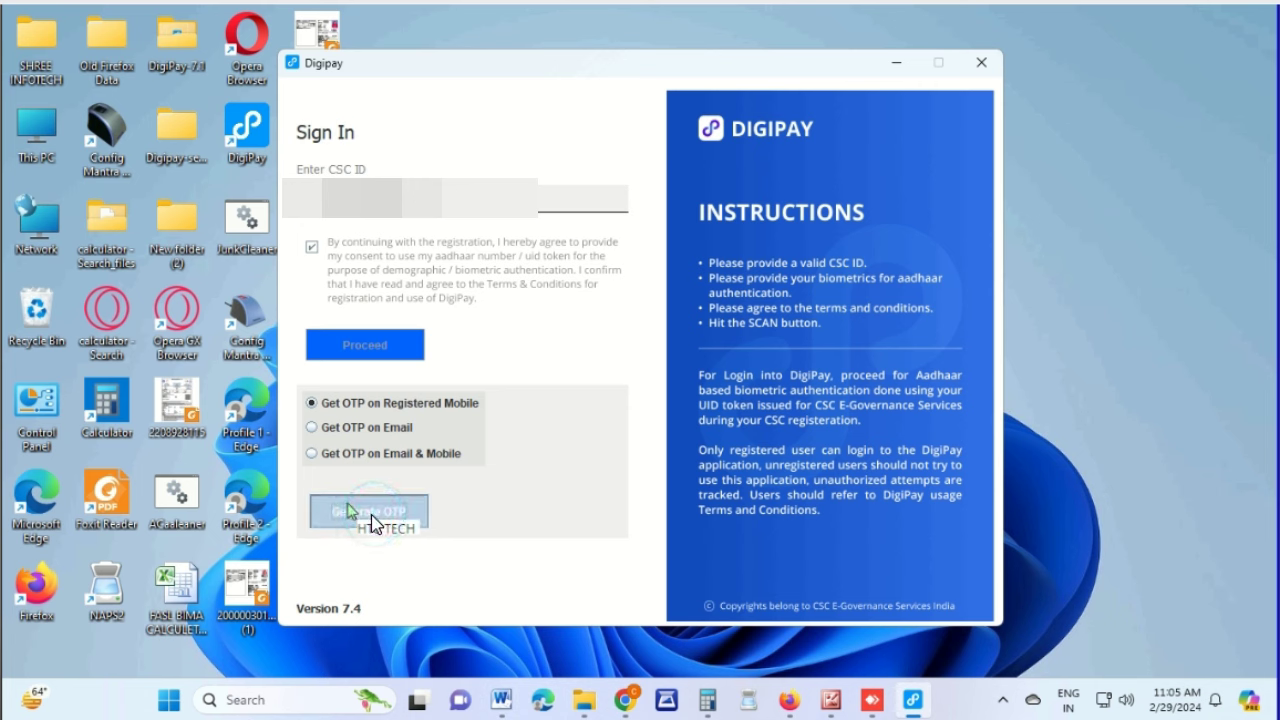